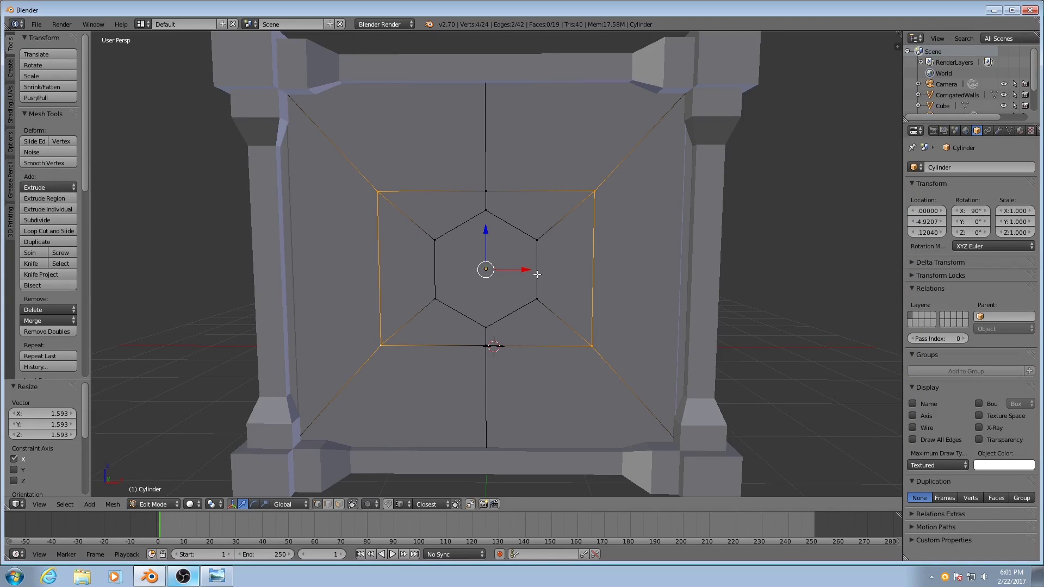
{"action": "scroll", "coordinate": [545, 257], "scroll_direction": "up", "scroll_amount": 3}
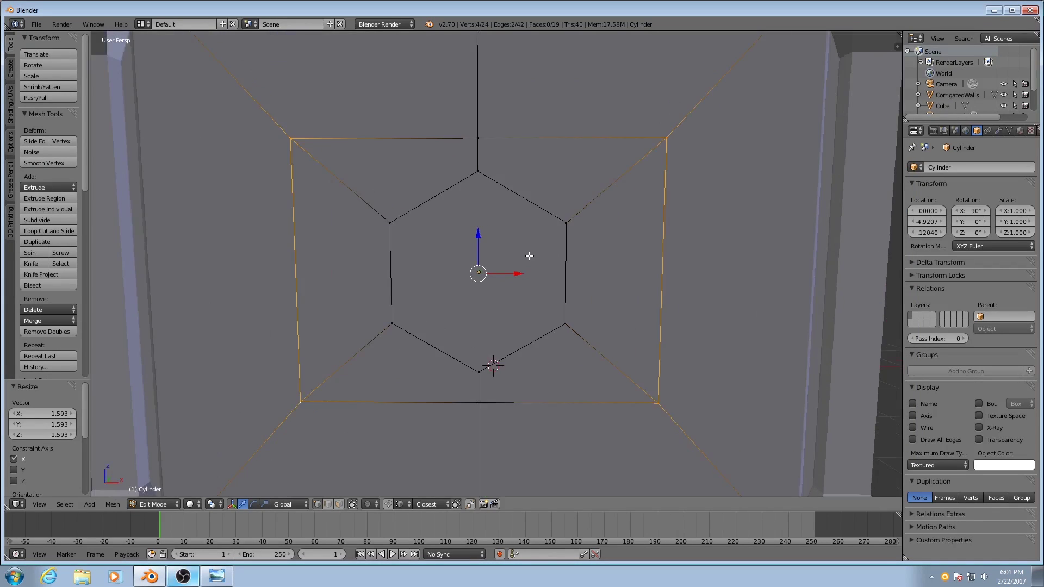
{"action": "key", "text": "ctrl+r"}
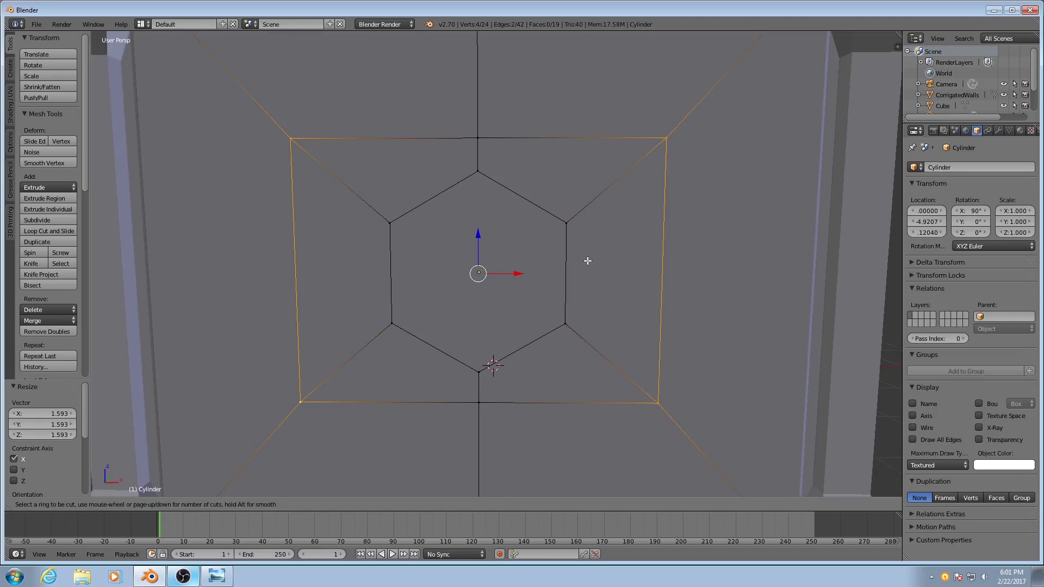
{"action": "scroll", "coordinate": [573, 262], "scroll_direction": "up", "scroll_amount": 1}
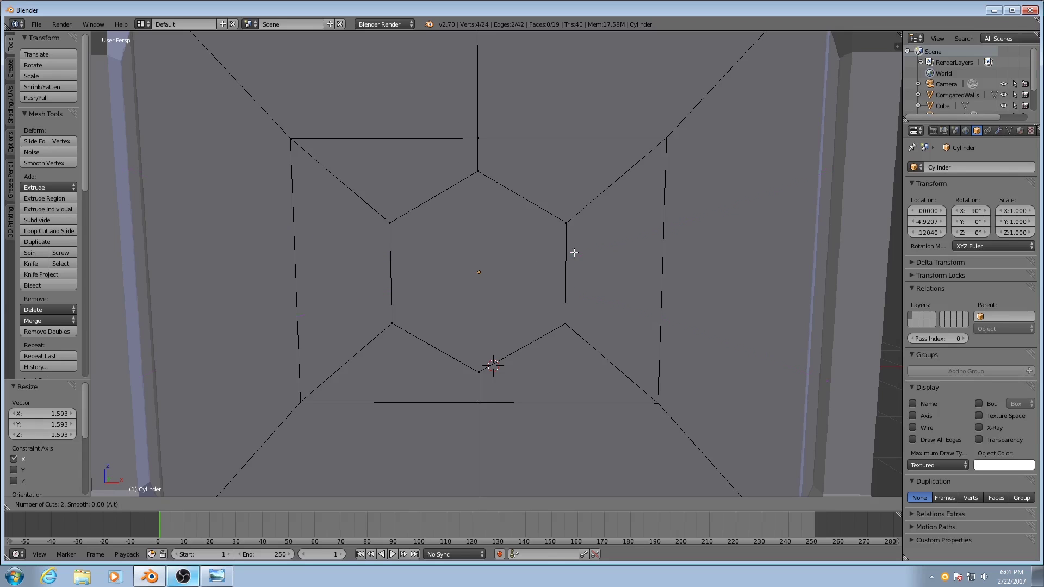
{"action": "left_click", "coordinate": [566, 252]}
{"action": "left_click", "coordinate": [610, 252]}
{"action": "key", "text": "ctrl+z"}
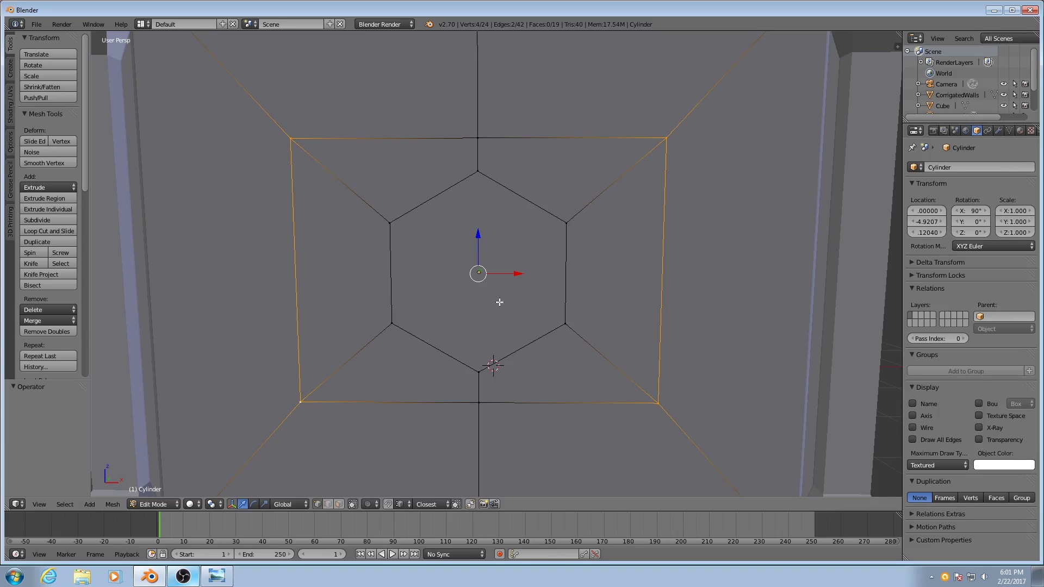
Knife-cut two horizontal edges across the central hexagon, joining its two upper side vertices and its two lower side vertices.
{"action": "key", "text": "k"}
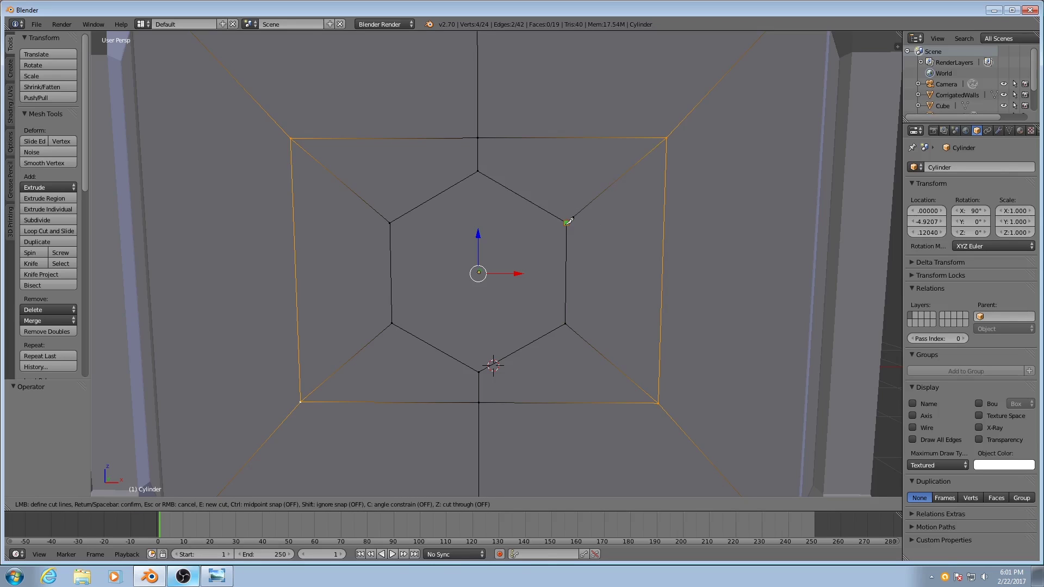
{"action": "left_click", "coordinate": [567, 222]}
{"action": "left_click", "coordinate": [389, 223]}
{"action": "key", "text": "Return"}
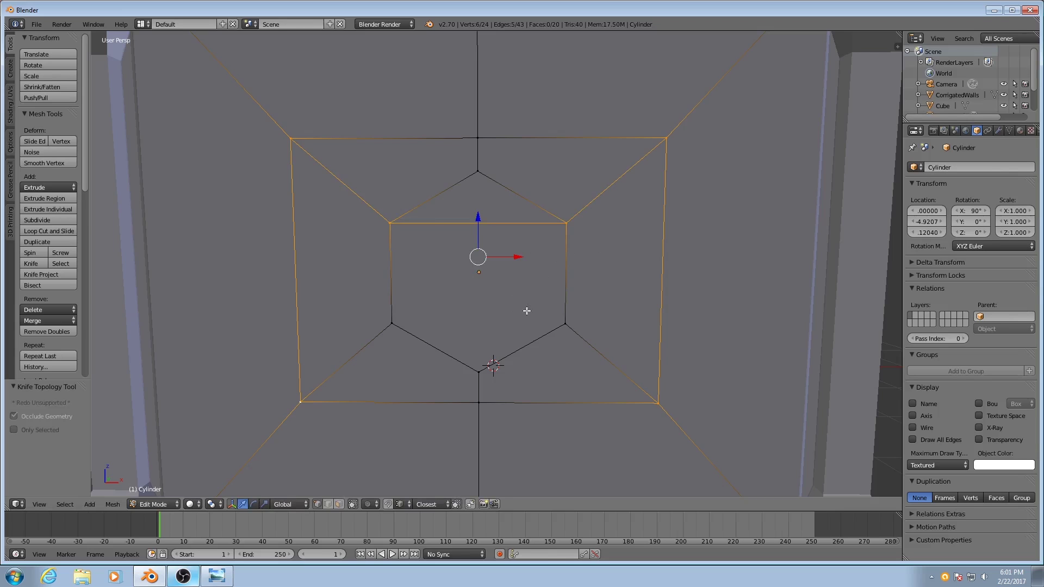
{"action": "key", "text": "k"}
{"action": "left_click", "coordinate": [565, 323]}
{"action": "left_click", "coordinate": [392, 323]}
{"action": "key", "text": "Return"}
{"action": "scroll", "coordinate": [548, 249], "scroll_direction": "down", "scroll_amount": 3}
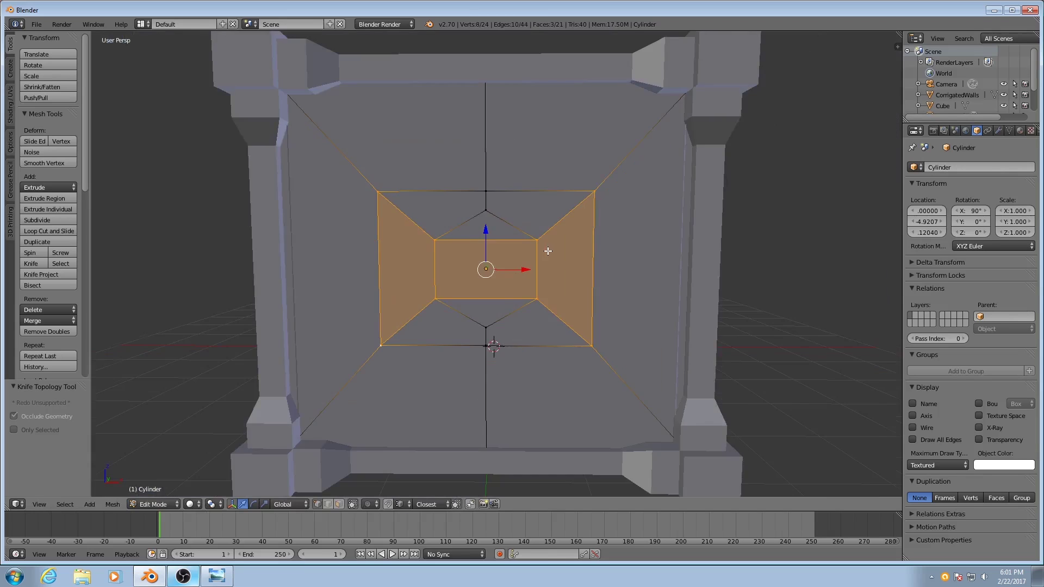
Add a loop cut with 2 cuts running horizontally across the middle of the panel, leaving the loops unslid.
{"action": "scroll", "coordinate": [593, 245], "scroll_direction": "up", "scroll_amount": 3}
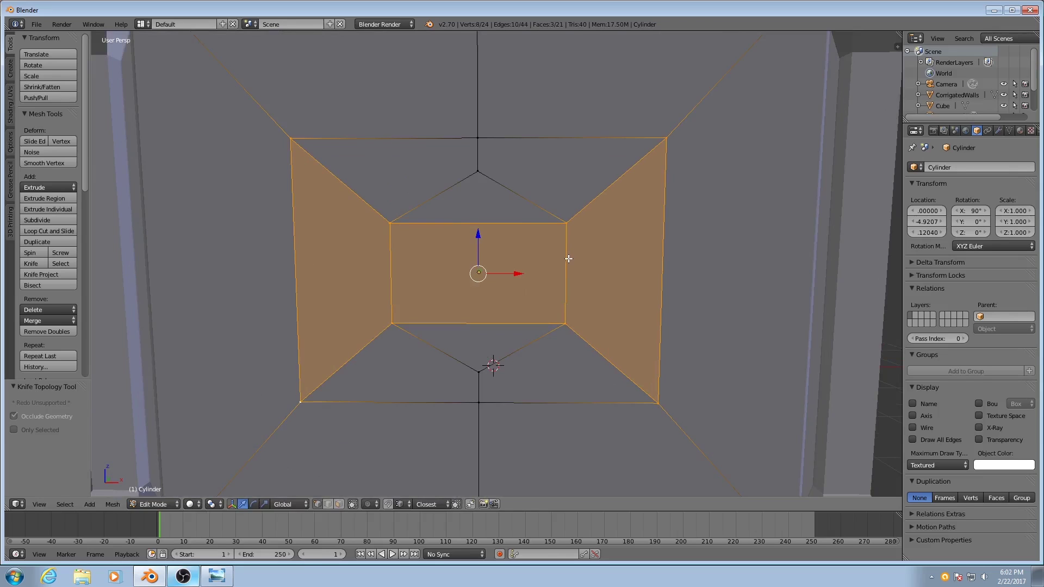
{"action": "key", "text": "a"}
{"action": "key", "text": "ctrl+r"}
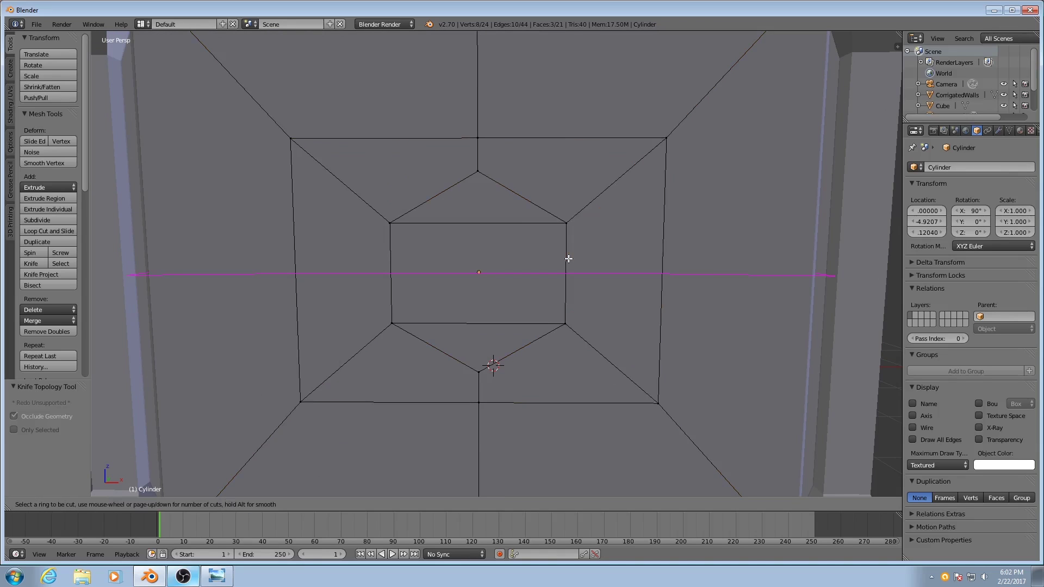
{"action": "scroll", "coordinate": [568, 259], "scroll_direction": "up", "scroll_amount": 1}
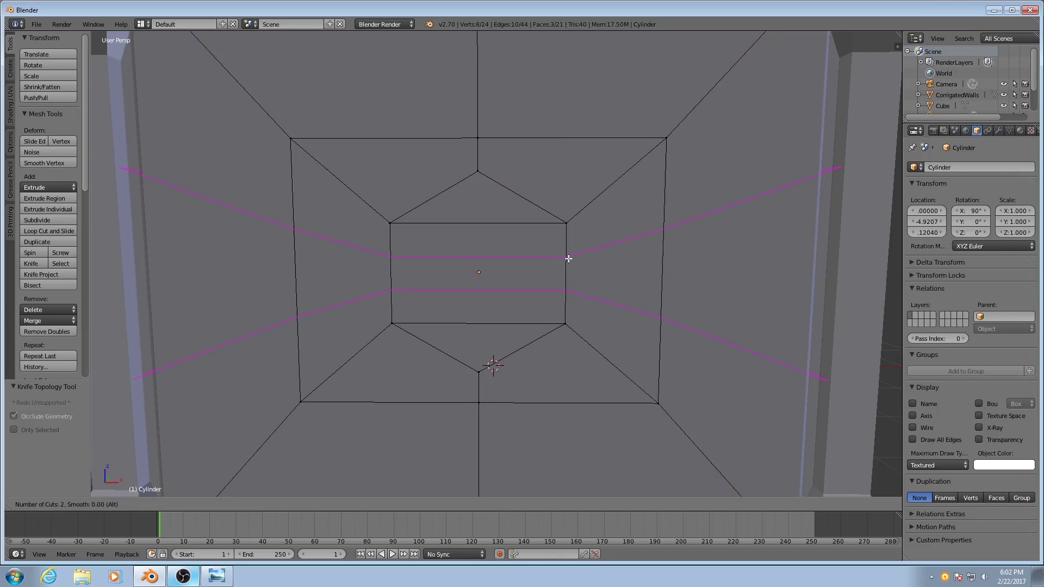
{"action": "left_click", "coordinate": [568, 258]}
{"action": "right_click", "coordinate": [568, 259]}
Select the lower of the two new edge loops and flatten it by scaling it to 0 along Z.
{"action": "scroll", "coordinate": [589, 272], "scroll_direction": "down", "scroll_amount": 3}
{"action": "middle_click_drag", "start_coordinate": [511, 277], "coordinate": [433, 277]}
{"action": "middle_click_drag", "start_coordinate": [672, 259], "coordinate": [507, 283]}
{"action": "scroll", "coordinate": [567, 268], "scroll_direction": "up", "scroll_amount": 2}
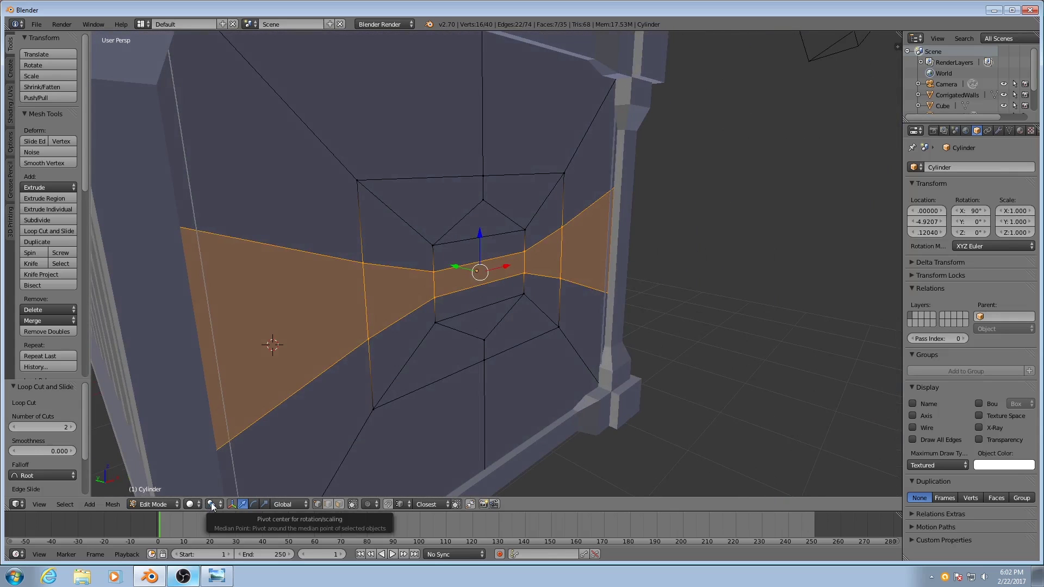
{"action": "middle_click_drag", "start_coordinate": [479, 274], "coordinate": [432, 272]}
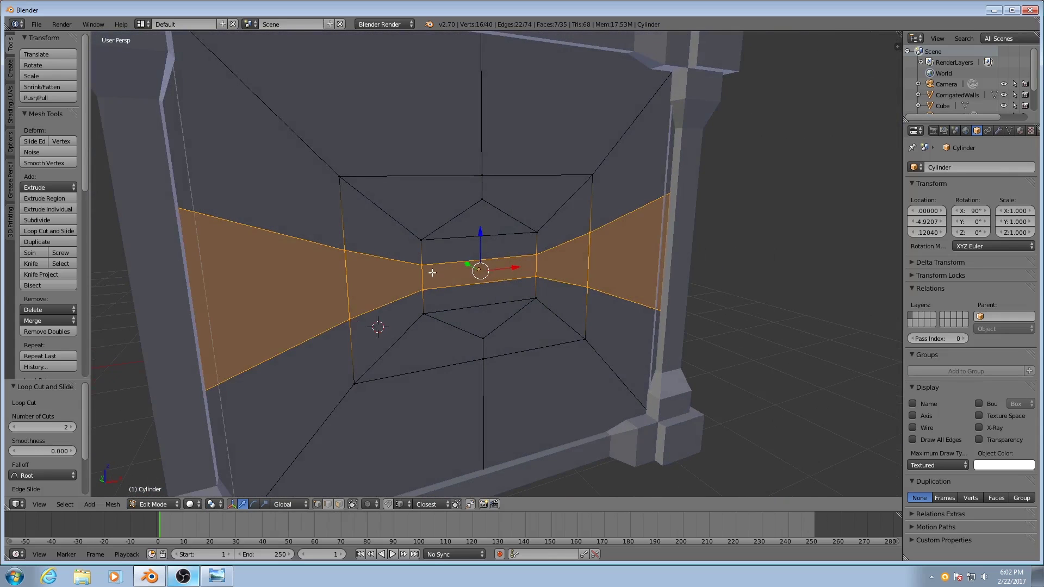
{"action": "right_click", "coordinate": [436, 262], "text": "alt"}
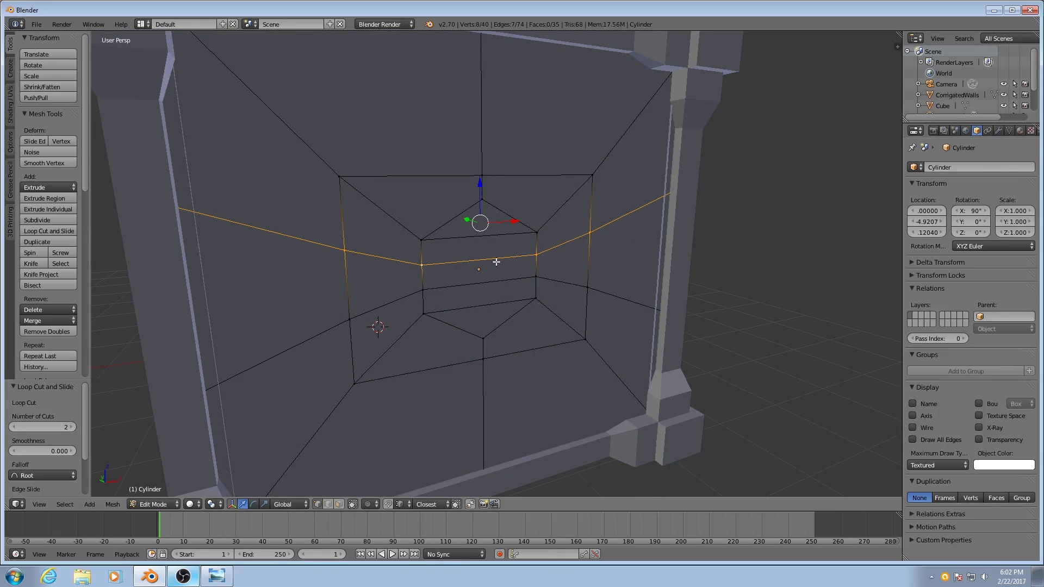
{"action": "right_click", "coordinate": [540, 281], "text": "alt"}
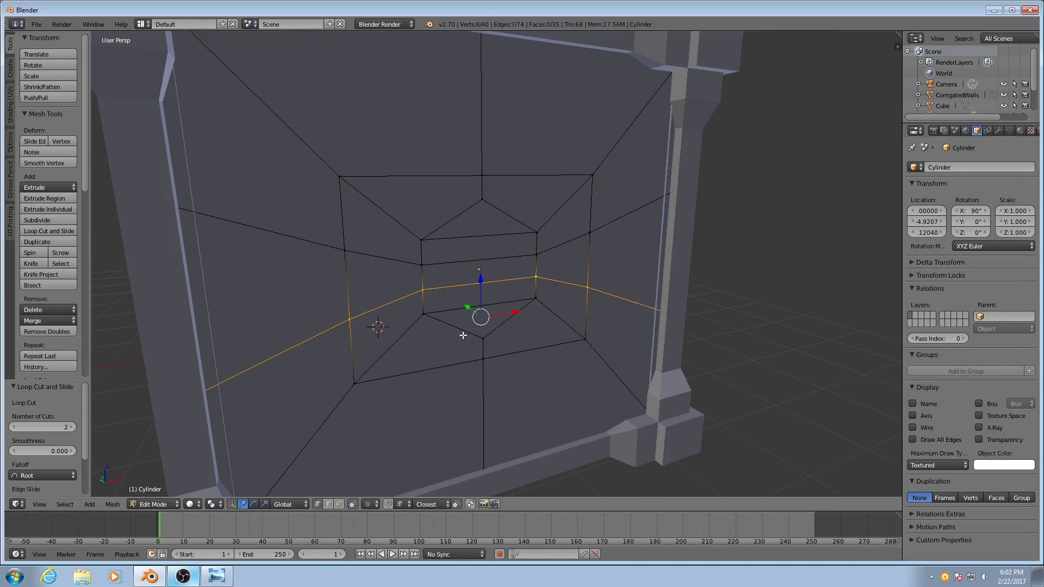
{"action": "key", "text": "s"}
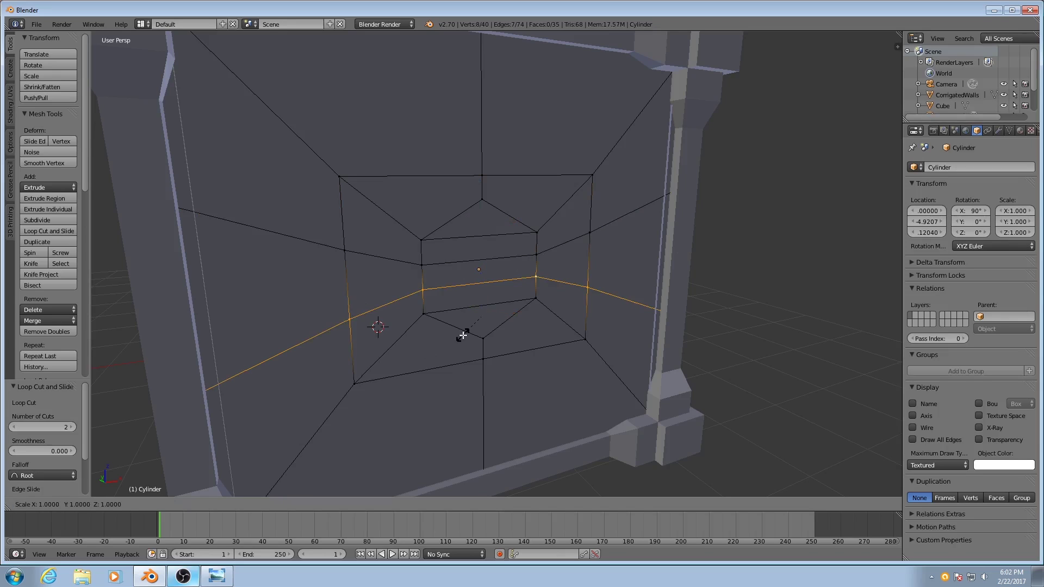
{"action": "key", "text": "z"}
{"action": "key", "text": "0"}
{"action": "key", "text": "Return"}
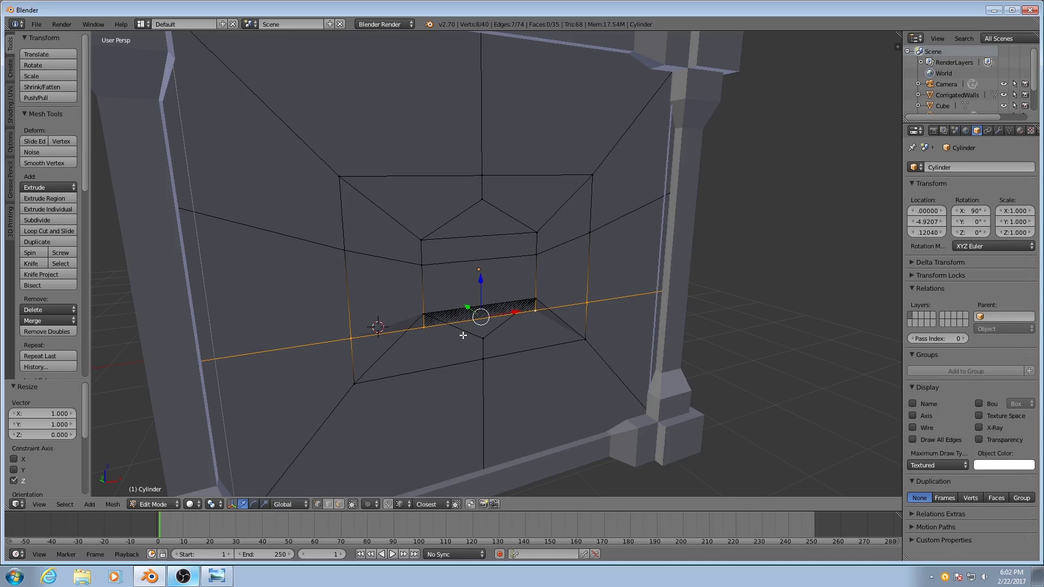
Select the upper new edge loop and flatten it by scaling it to 0 along Z.
{"action": "right_click", "coordinate": [458, 261], "text": "alt"}
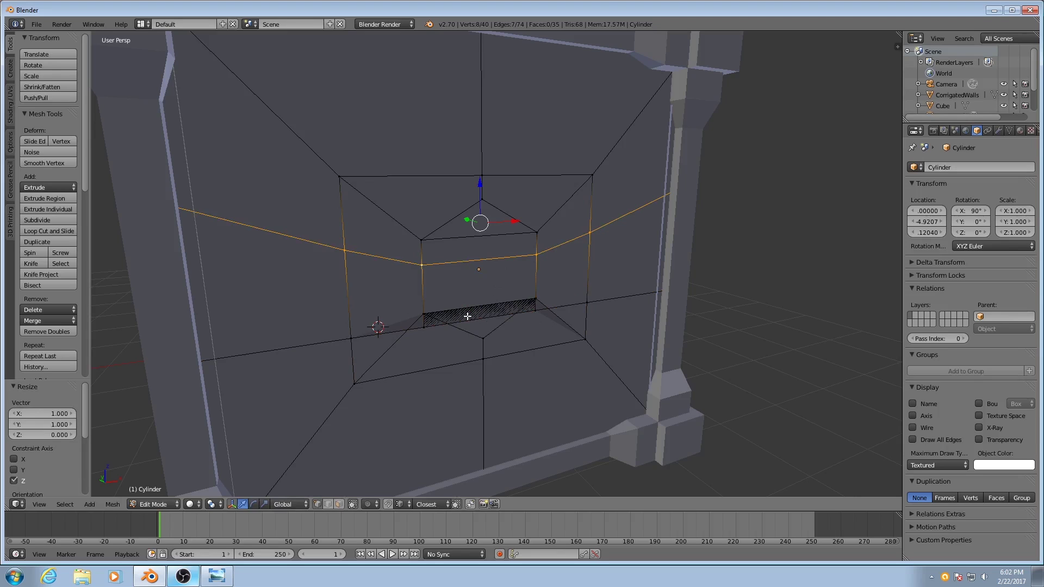
{"action": "key", "text": "s"}
{"action": "key", "text": "z"}
{"action": "key", "text": "0"}
{"action": "key", "text": "Return"}
Select both flattened edge loops together and scale them closer along Z by about 0.318.
{"action": "right_click", "coordinate": [367, 336], "text": "alt+shift"}
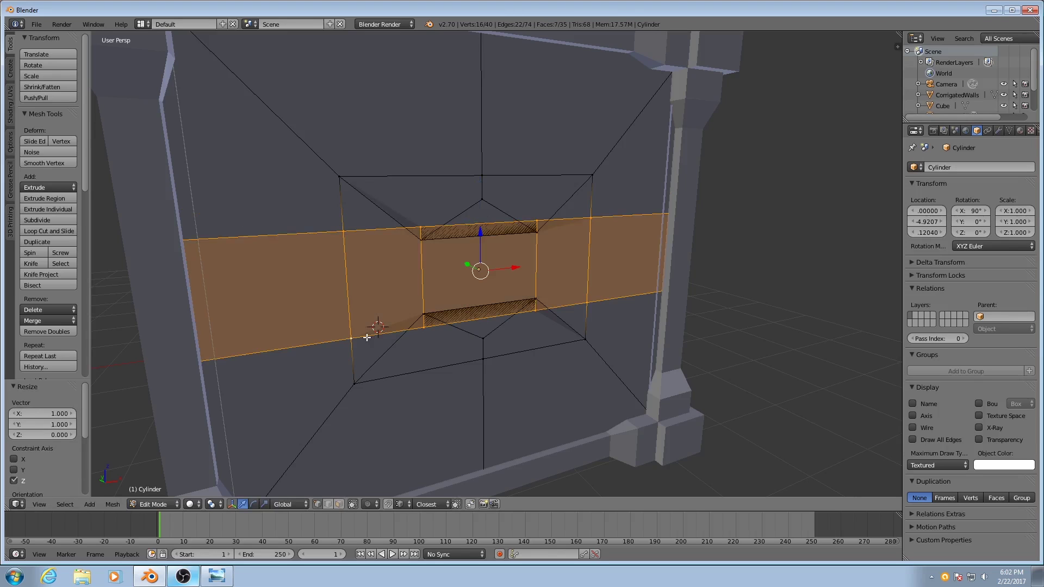
{"action": "key", "text": "s"}
{"action": "key", "text": "z"}
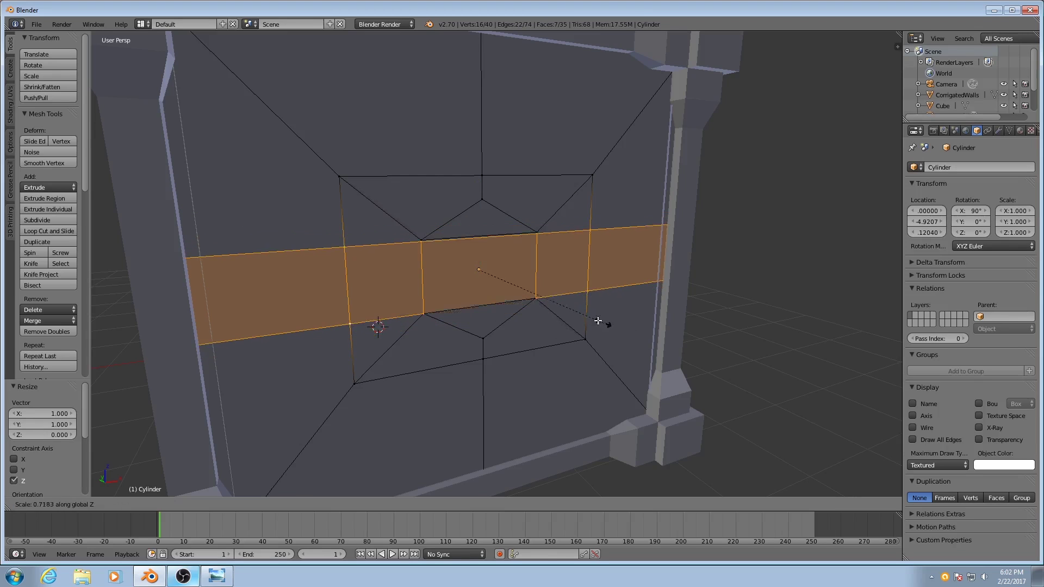
{"action": "left_click", "coordinate": [535, 295]}
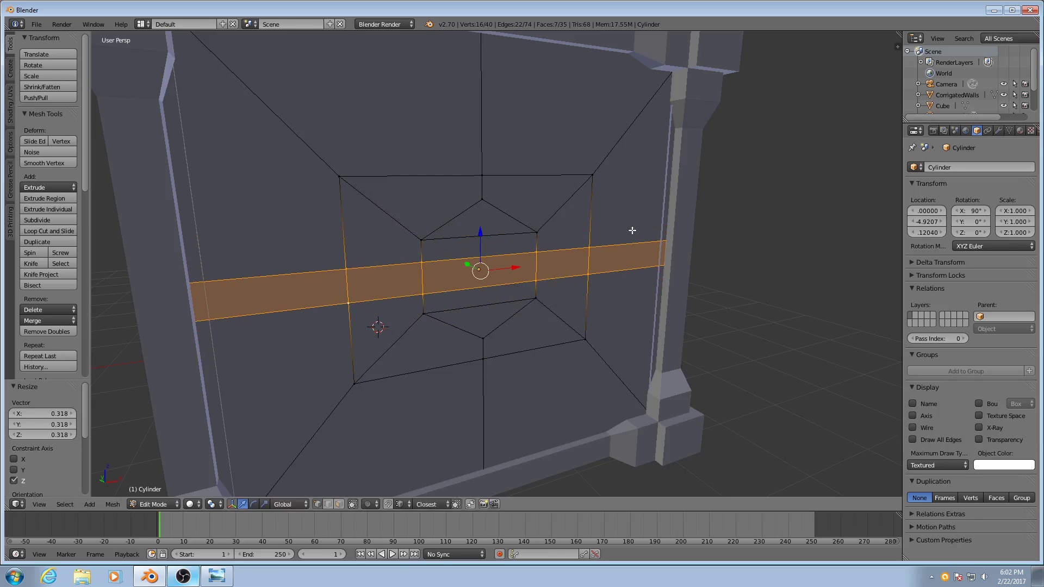
Inspect the panel's edge layout and compare it with the shipping container reference photo in Windows Photo Viewer.
{"action": "middle_click_drag", "start_coordinate": [629, 228], "coordinate": [646, 257]}
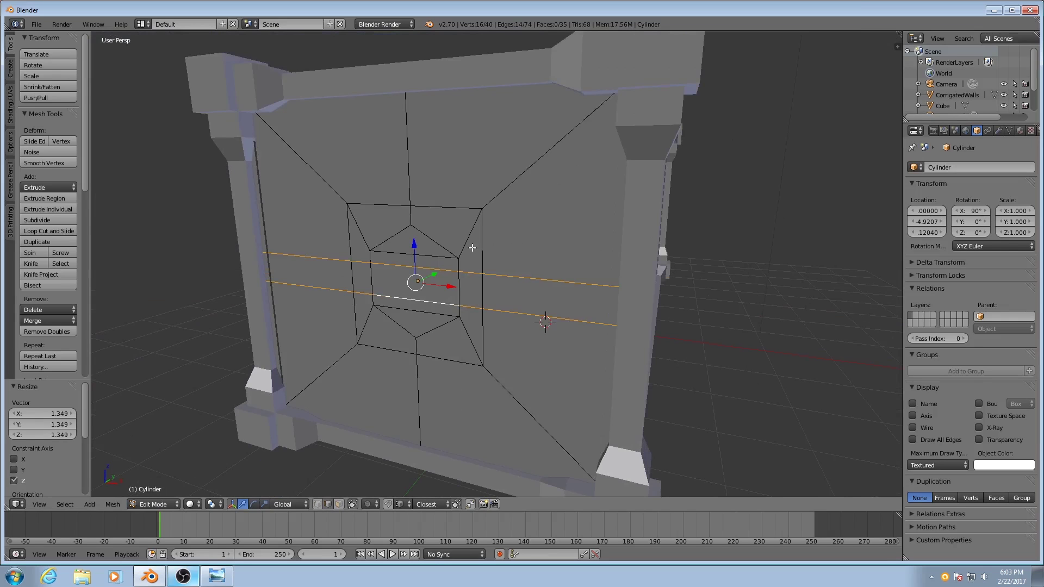
{"action": "middle_click_drag", "start_coordinate": [471, 247], "coordinate": [482, 222]}
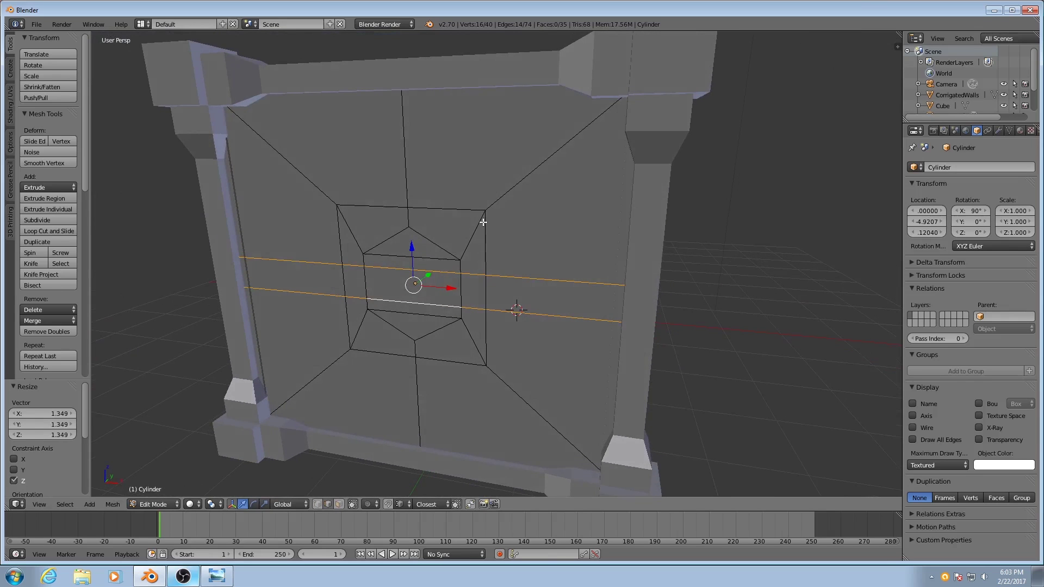
{"action": "left_click", "coordinate": [217, 577]}
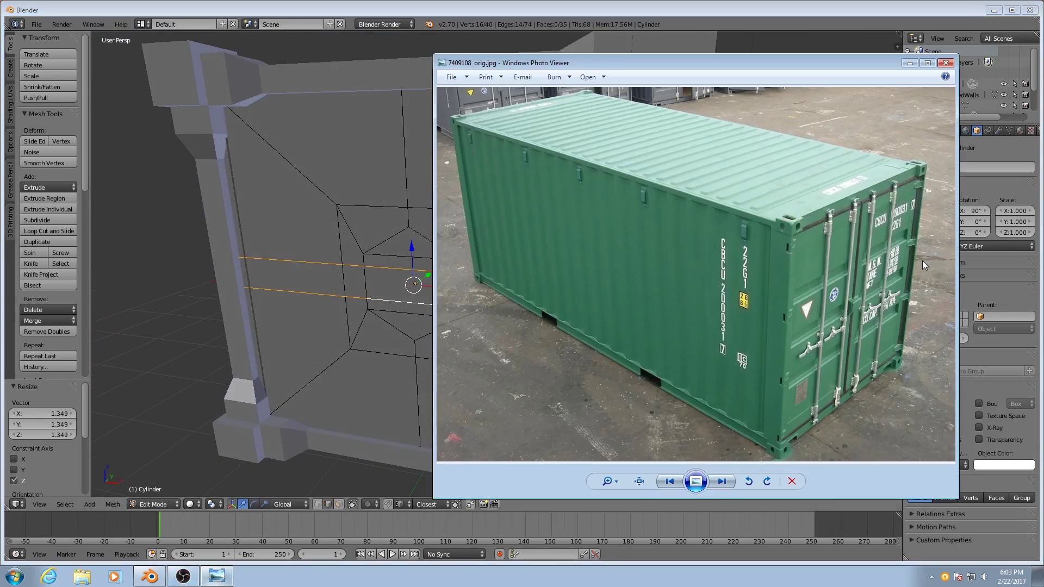
{"action": "left_click", "coordinate": [906, 63]}
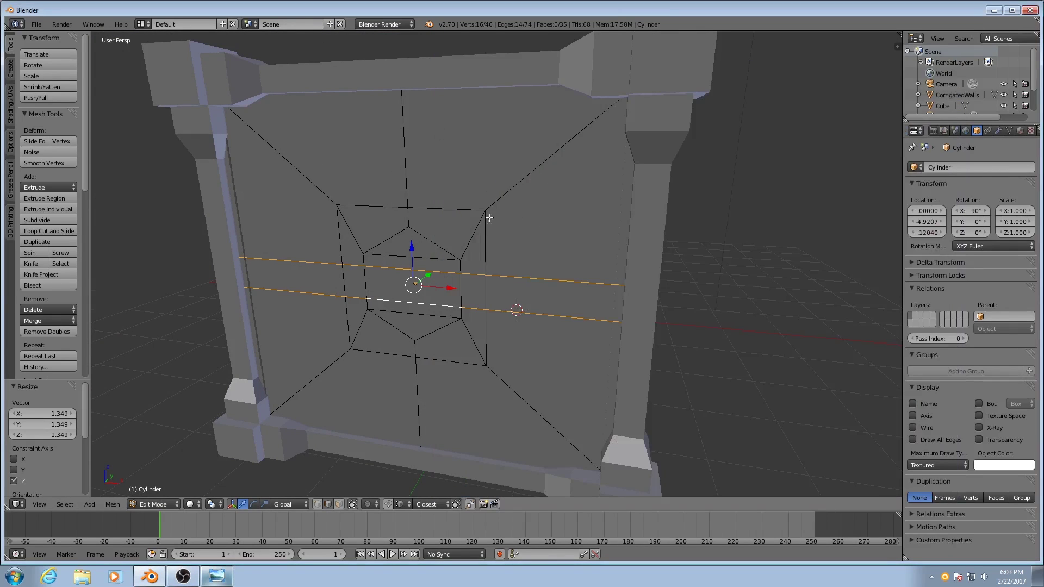
{"action": "scroll", "coordinate": [496, 206], "scroll_direction": "down", "scroll_amount": 1}
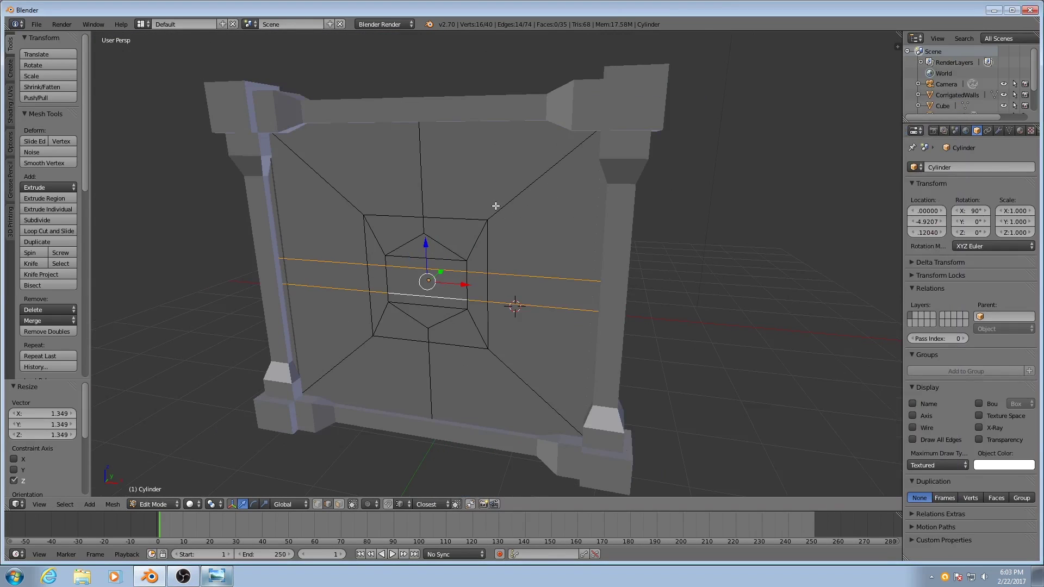
Move the end panel object out of the container frame along Y to about -5.97, and return to mesh editing.
{"action": "key", "text": "Tab"}
{"action": "middle_click_drag", "start_coordinate": [496, 211], "coordinate": [452, 293]}
{"action": "left_click_drag", "start_coordinate": [479, 242], "coordinate": [436, 274]}
{"action": "middle_click_drag", "start_coordinate": [436, 274], "coordinate": [397, 278]}
{"action": "key", "text": "Tab"}
In face select mode, select the ring of side faces around the panel's outer rim and delete those faces.
{"action": "key", "text": "ctrl+Tab"}
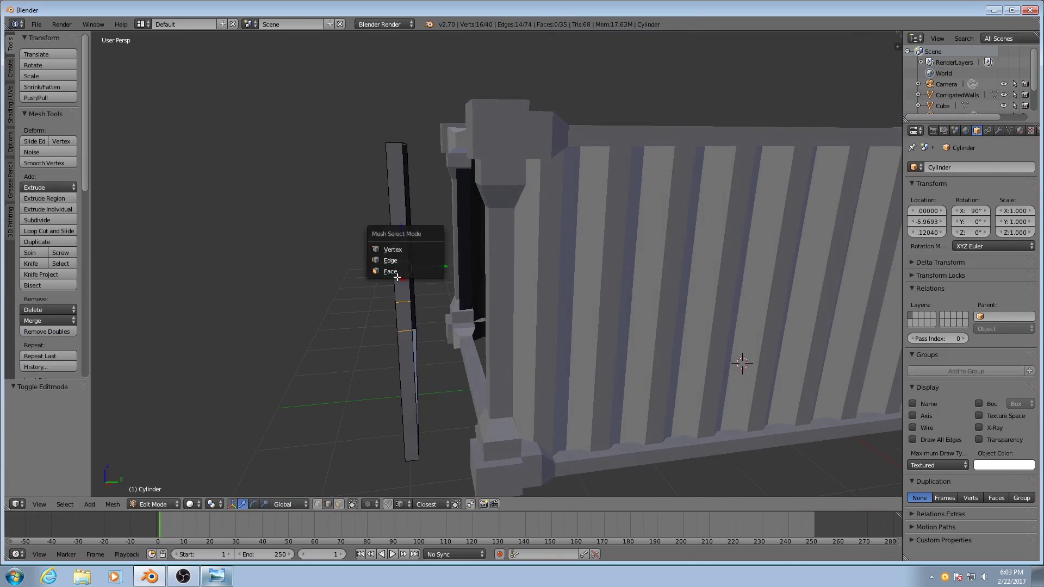
{"action": "left_click", "coordinate": [397, 276]}
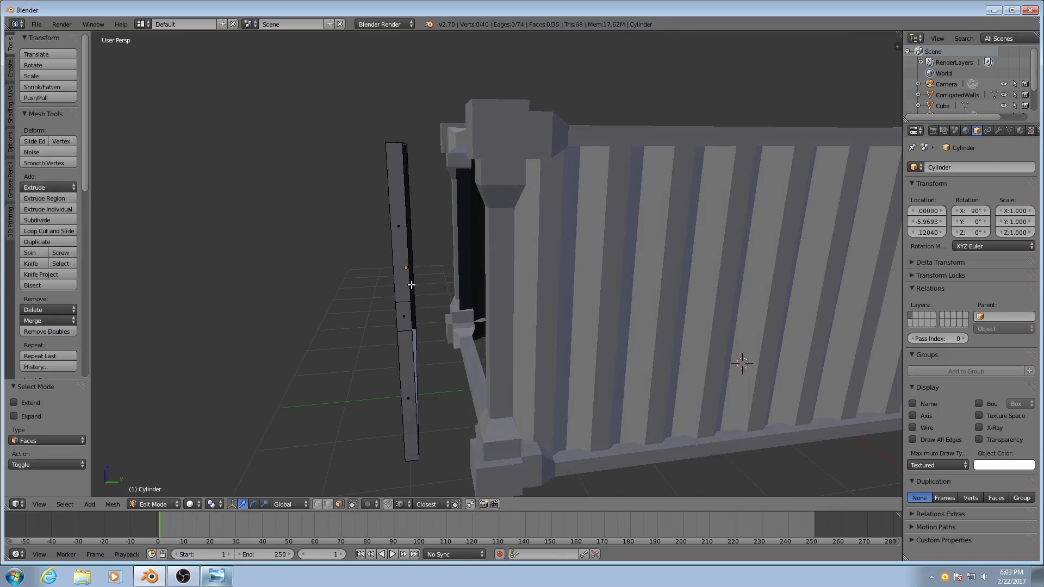
{"action": "right_click", "coordinate": [393, 146], "text": "alt"}
{"action": "middle_click_drag", "start_coordinate": [393, 146], "coordinate": [472, 223]}
{"action": "key", "text": "x"}
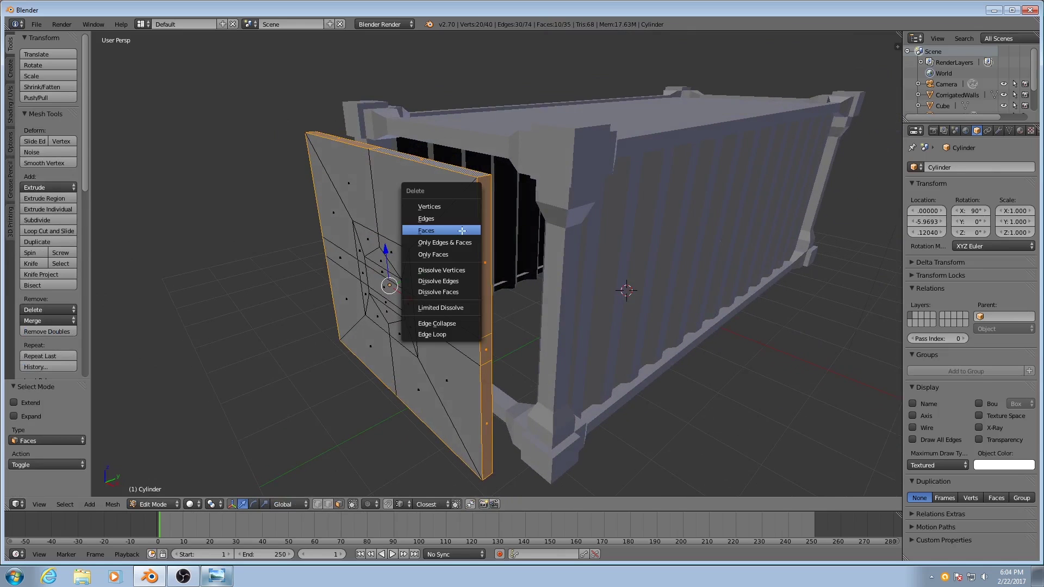
{"action": "left_click", "coordinate": [461, 231]}
Knife-cut horizontal edges from the inner rectangle's upper right and upper left corners to the panel's nearest side borders.
{"action": "middle_click_drag", "start_coordinate": [435, 267], "coordinate": [457, 256]}
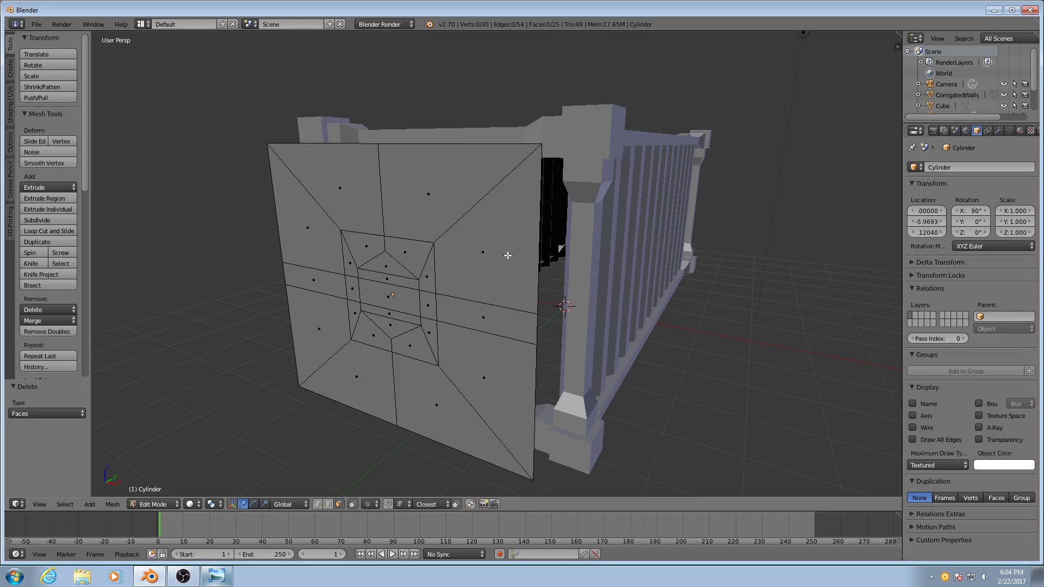
{"action": "key", "text": "k"}
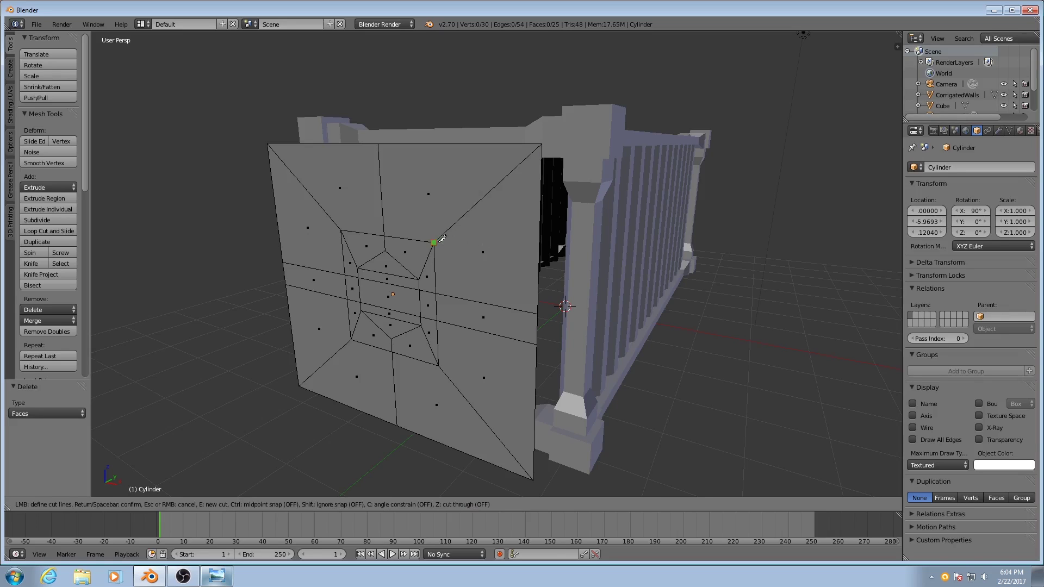
{"action": "left_click", "coordinate": [434, 241]}
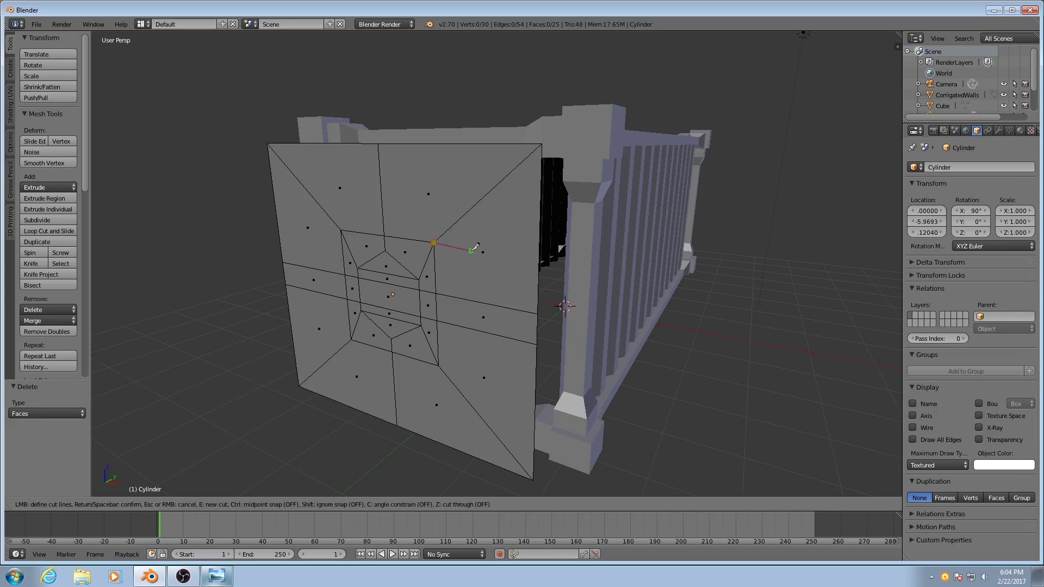
{"action": "left_click", "coordinate": [540, 254]}
{"action": "key", "text": "Return"}
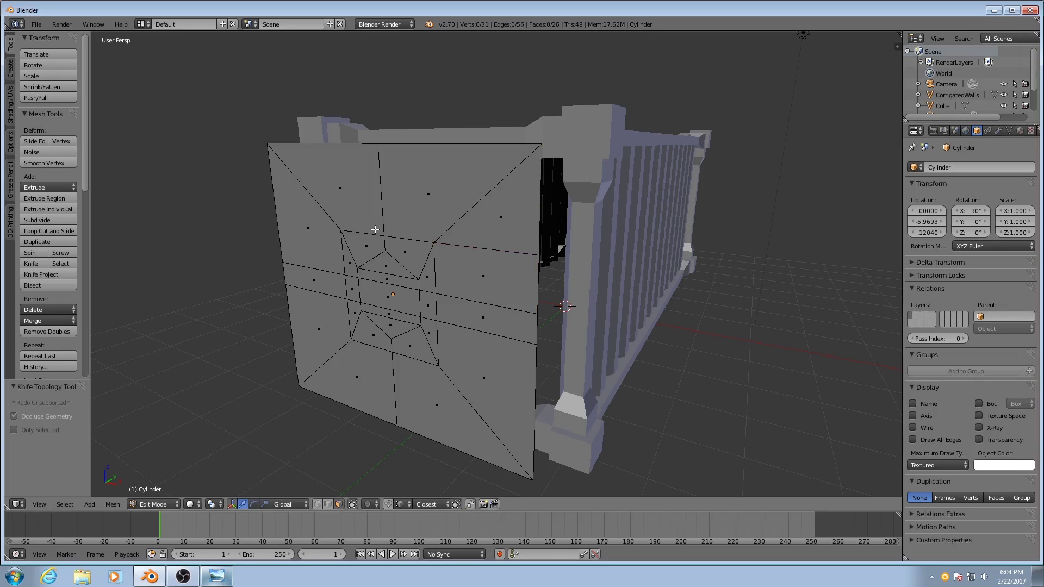
{"action": "key", "text": "k"}
{"action": "left_click", "coordinate": [277, 222]}
{"action": "left_click", "coordinate": [340, 229]}
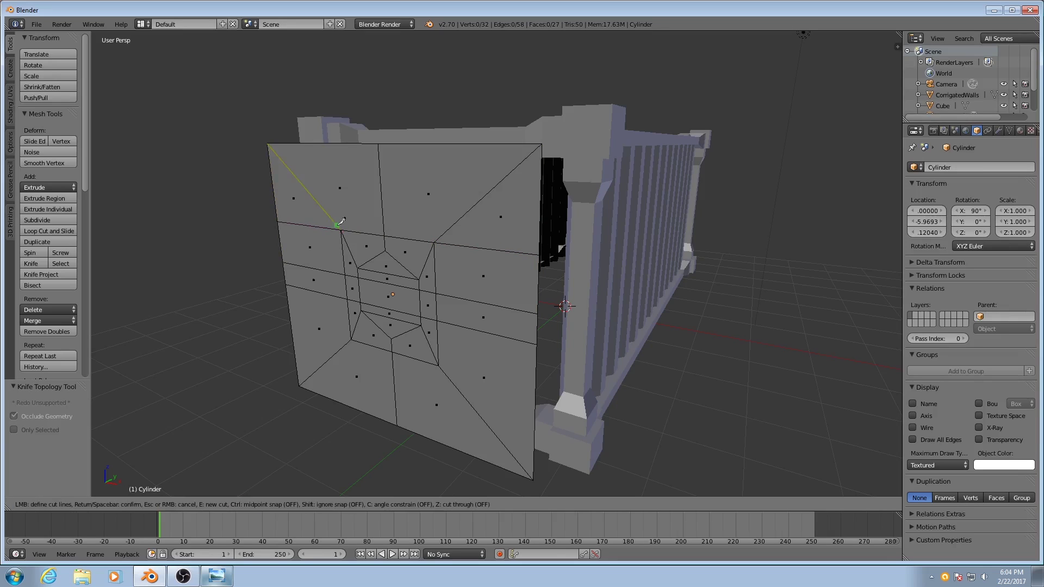
Knife-cut vertical edges from the inner rectangle's two upper corners up to the panel's top border.
{"action": "left_click", "coordinate": [337, 144]}
{"action": "key", "text": "Return"}
{"action": "key", "text": "k"}
{"action": "left_click", "coordinate": [434, 242]}
{"action": "left_click", "coordinate": [443, 144]}
{"action": "key", "text": "Return"}
Knife-cut a vertical edge from the inner rectangle's lower right corner down to the panel's bottom border.
{"action": "middle_click_drag", "start_coordinate": [442, 157], "coordinate": [488, 153]}
{"action": "key", "text": "k"}
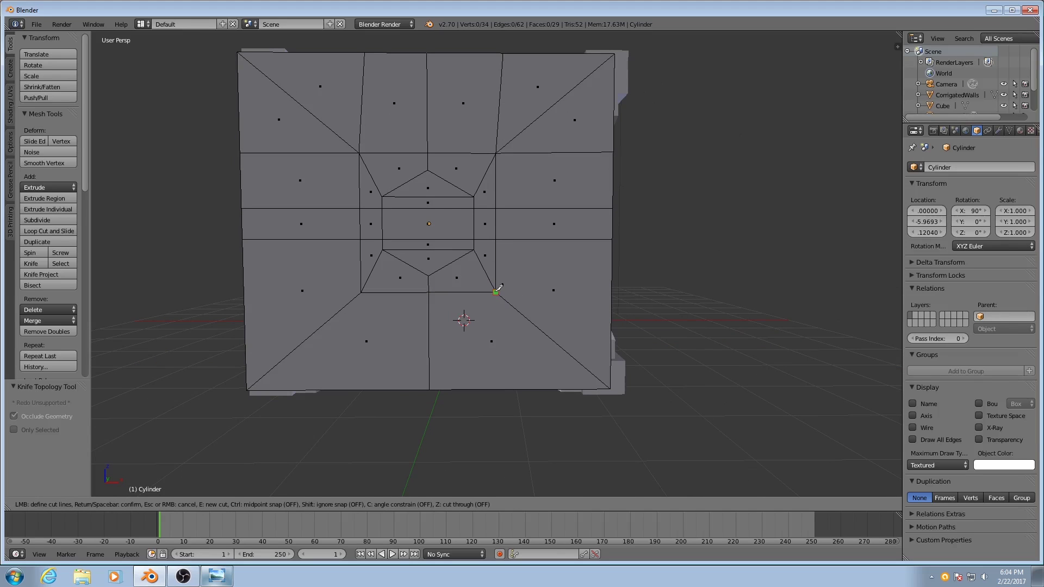
{"action": "left_click", "coordinate": [496, 292]}
{"action": "left_click", "coordinate": [499, 388]}
{"action": "key", "text": "Return"}
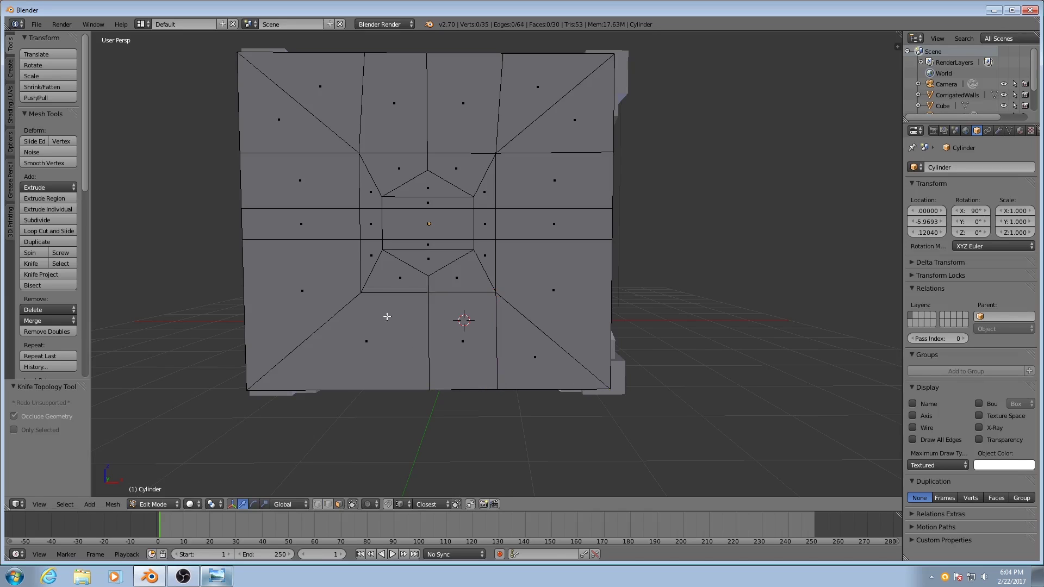
Knife-cut a vertical edge from the inner rectangle's lower left corner down to the panel's bottom border.
{"action": "key", "text": "k"}
{"action": "left_click", "coordinate": [361, 293]}
{"action": "left_click", "coordinate": [359, 389]}
{"action": "key", "text": "Return"}
Knife-cut horizontal edges from the inner rectangle's lower right and lower left corners to the panel's nearest side borders.
{"action": "key", "text": "k"}
{"action": "left_click", "coordinate": [495, 292]}
{"action": "left_click", "coordinate": [610, 293]}
{"action": "key", "text": "Return"}
{"action": "left_click", "coordinate": [243, 295]}
{"action": "key", "text": "Return"}
In vertex select mode with snapping enabled, move the top border's right cut vertex along X to line up with the inner rectangle's upper right corner.
{"action": "middle_click_drag", "start_coordinate": [524, 200], "coordinate": [519, 235]}
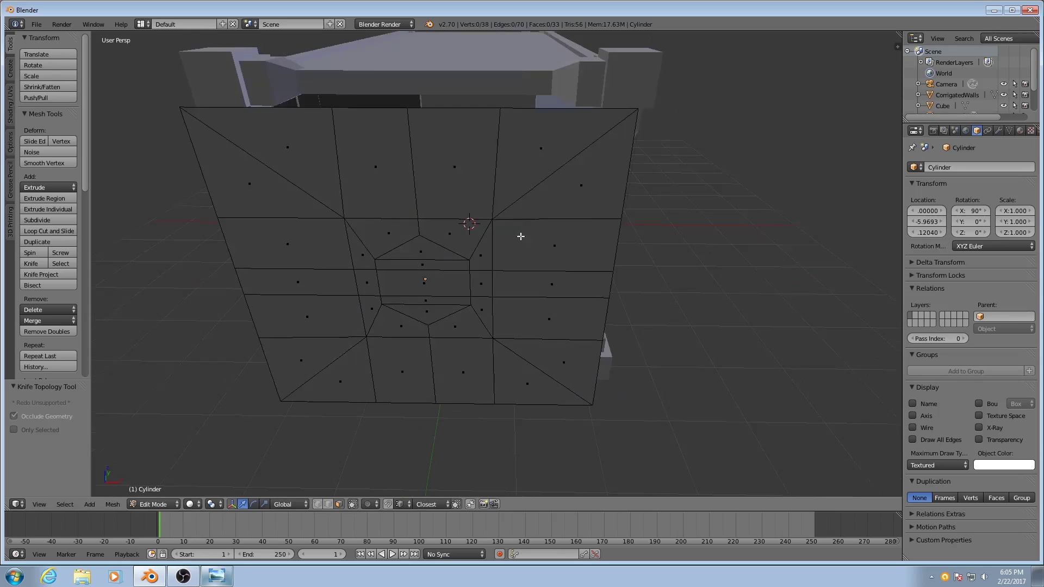
{"action": "key", "text": "ctrl+Tab"}
{"action": "left_click", "coordinate": [455, 122]}
{"action": "right_click", "coordinate": [497, 117]}
{"action": "middle_click_drag", "start_coordinate": [492, 182], "coordinate": [476, 197]}
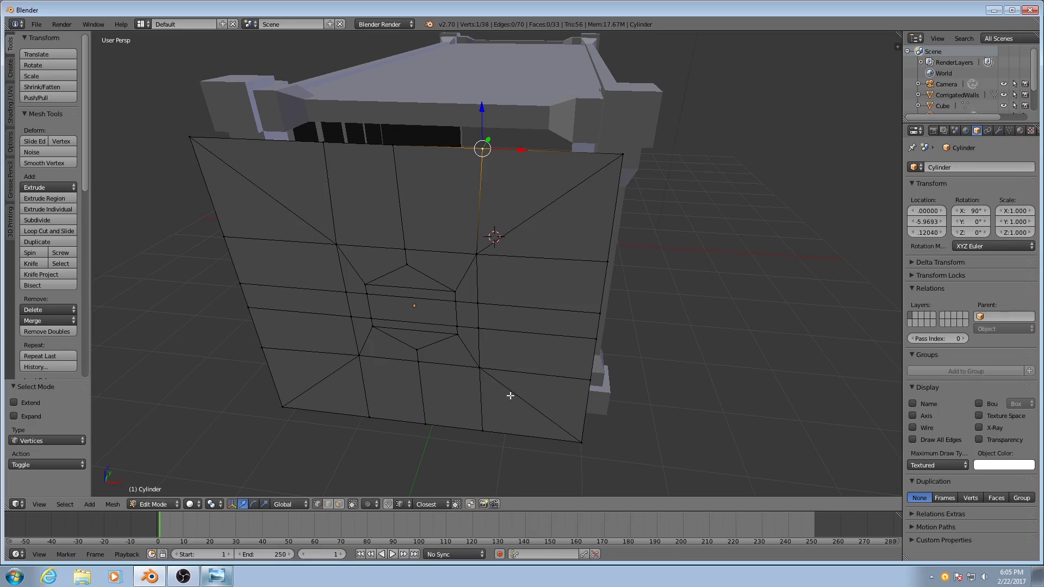
{"action": "key", "text": "shift+Tab"}
{"action": "left_click_drag", "start_coordinate": [519, 150], "coordinate": [476, 262]}
Snap the two bottom border cut vertices and the top border's left one along X to line up with the inner rectangle's corners.
{"action": "right_click", "coordinate": [482, 429]}
{"action": "left_click_drag", "start_coordinate": [511, 434], "coordinate": [479, 368]}
{"action": "right_click", "coordinate": [369, 418]}
{"action": "right_click", "coordinate": [324, 142]}
{"action": "left_click_drag", "start_coordinate": [361, 144], "coordinate": [336, 245]}
Snap the upper and lower cut vertices on both side borders along Z to the heights of the inner rectangle's corners.
{"action": "right_click", "coordinate": [224, 236]}
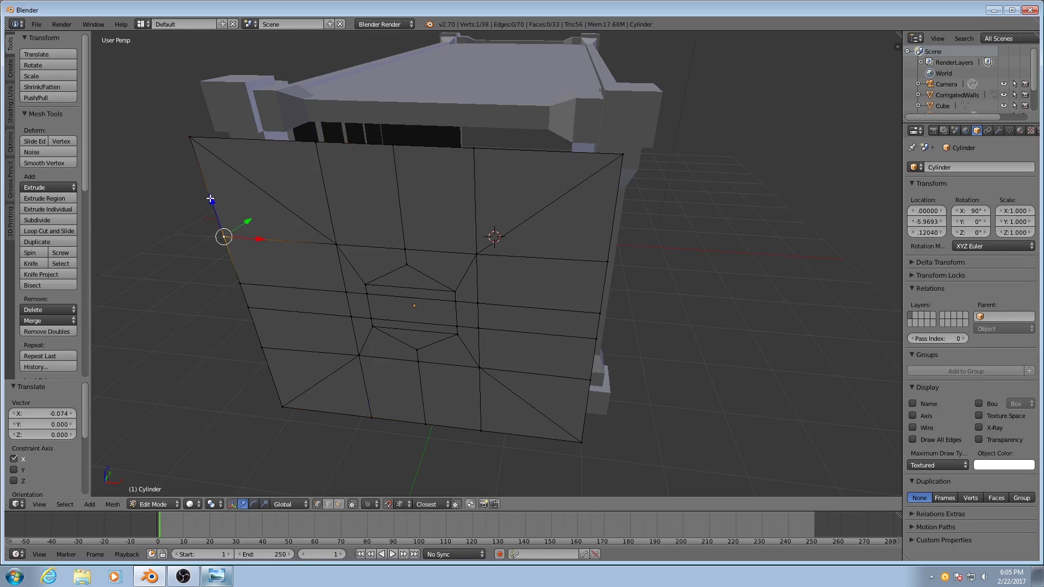
{"action": "right_click", "coordinate": [261, 347]}
{"action": "left_click_drag", "start_coordinate": [252, 317], "coordinate": [354, 358]}
{"action": "right_click", "coordinate": [590, 379]}
{"action": "right_click", "coordinate": [608, 265]}
{"action": "left_click_drag", "start_coordinate": [612, 230], "coordinate": [612, 232]}
In edge select mode, select the four diagonal edges running to the panel's outer corners and dissolve them.
{"action": "middle_click_drag", "start_coordinate": [489, 239], "coordinate": [517, 208]}
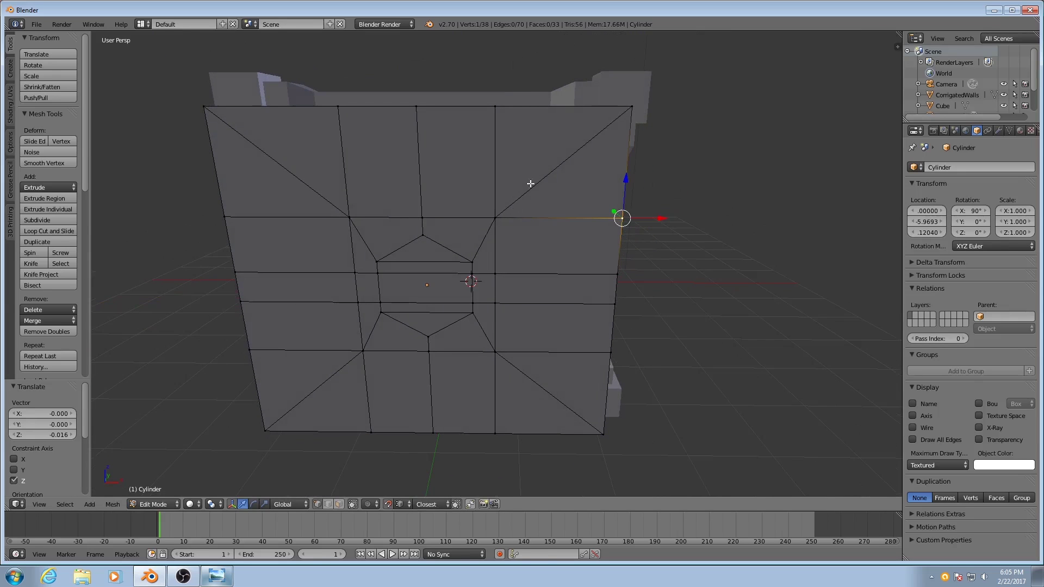
{"action": "middle_click_drag", "start_coordinate": [574, 170], "coordinate": [561, 182]}
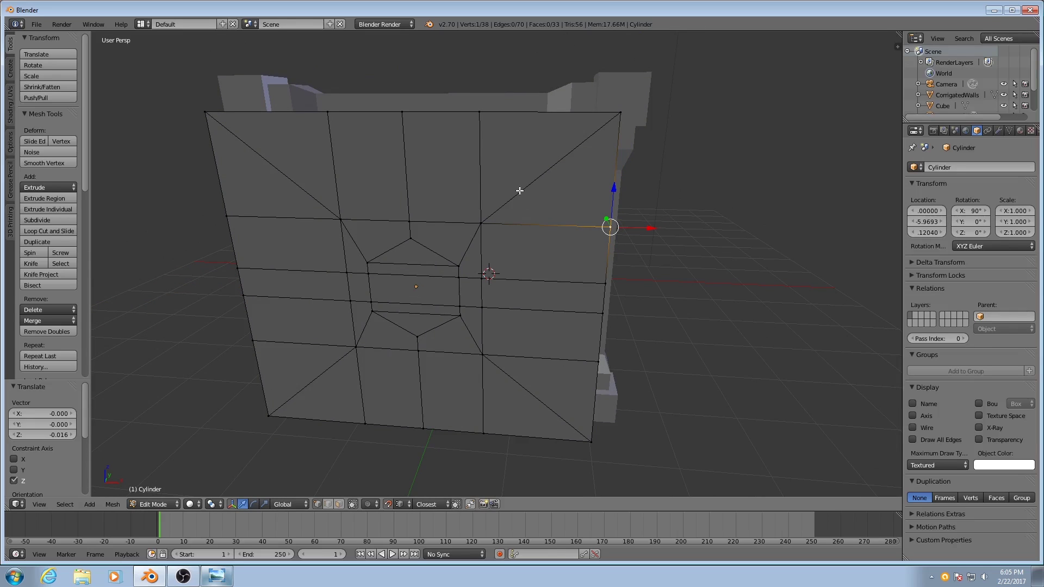
{"action": "key", "text": "ctrl+Tab"}
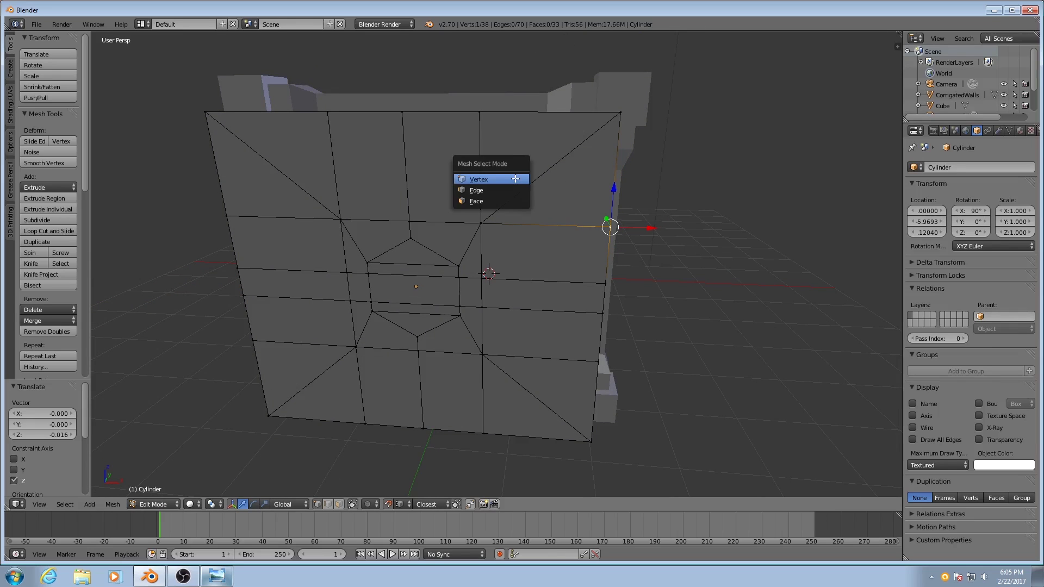
{"action": "left_click", "coordinate": [497, 191]}
{"action": "right_click", "coordinate": [531, 182]}
{"action": "right_click", "coordinate": [302, 201], "text": "shift"}
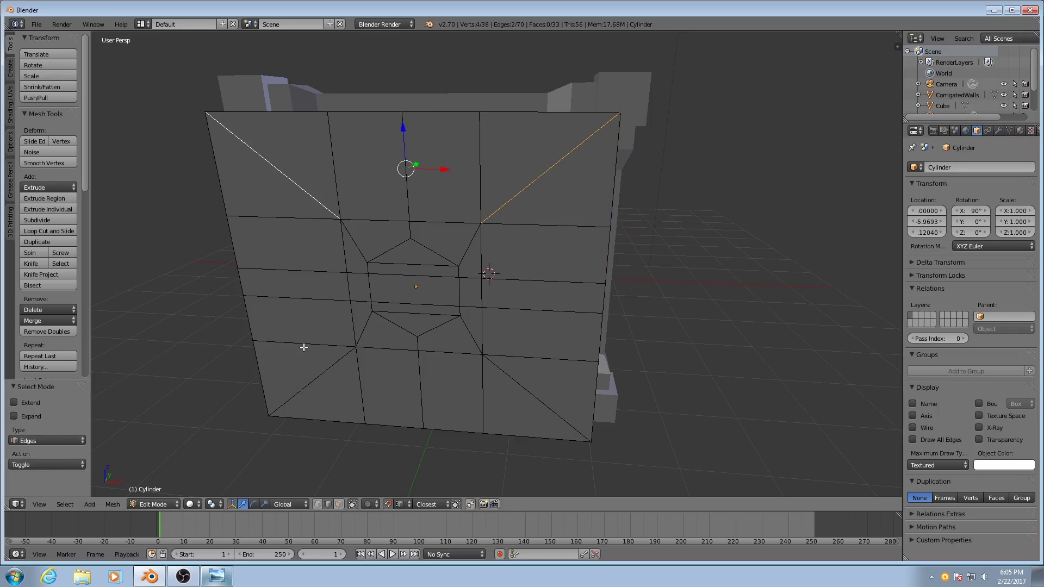
{"action": "right_click", "coordinate": [304, 384], "text": "shift"}
{"action": "right_click", "coordinate": [531, 384], "text": "shift"}
{"action": "key", "text": "x"}
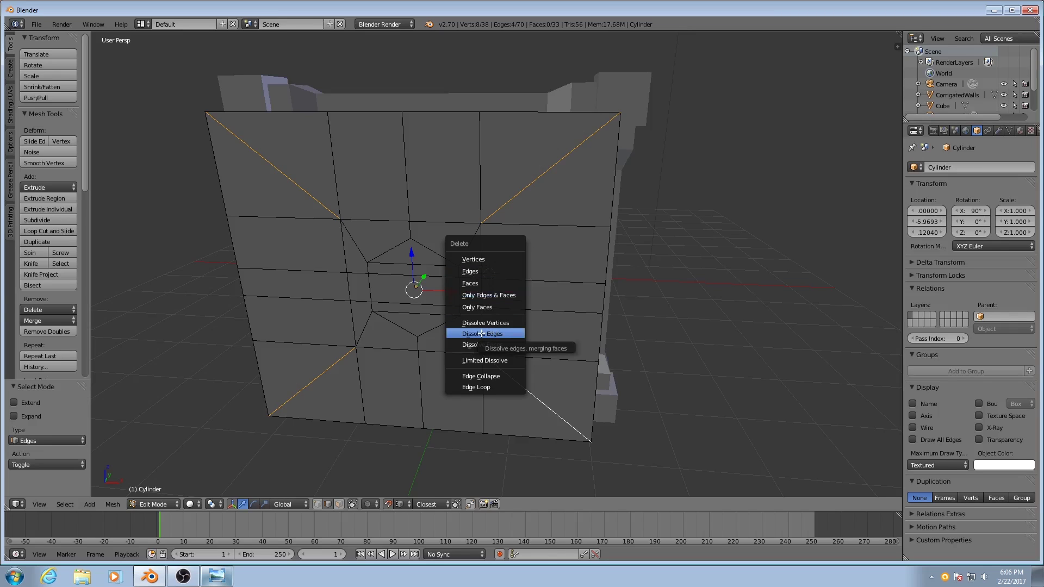
{"action": "left_click", "coordinate": [488, 334]}
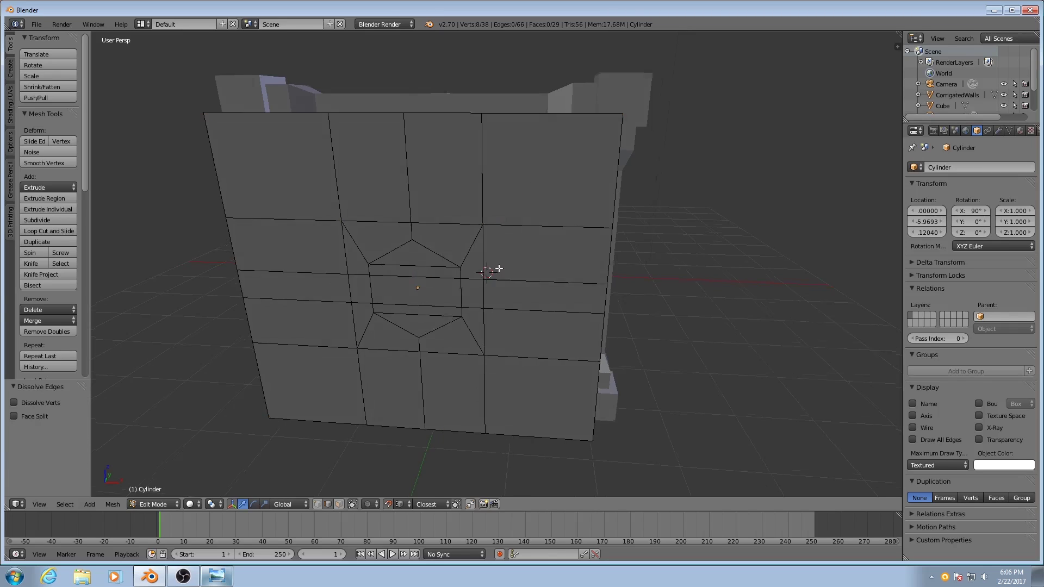
Select the horizontal edge loops directly above and below the central hexagon and scale them to 0.796 along Z.
{"action": "mouse_move", "coordinate": [496, 268]}
{"action": "middle_mouse_down"}
{"action": "mouse_move", "coordinate": [382, 256]}
{"action": "mouse_move", "coordinate": [474, 277]}
{"action": "mouse_move", "coordinate": [462, 296]}
{"action": "mouse_move", "coordinate": [489, 282]}
{"action": "middle_mouse_up"}
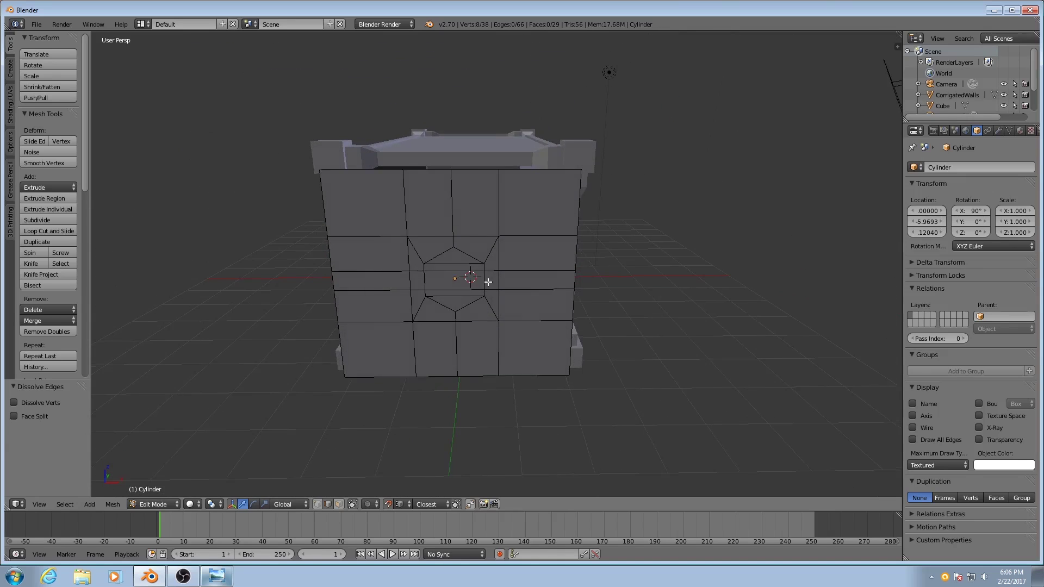
{"action": "scroll", "coordinate": [485, 259], "scroll_direction": "up", "scroll_amount": 3}
{"action": "key", "text": "ctrl+r"}
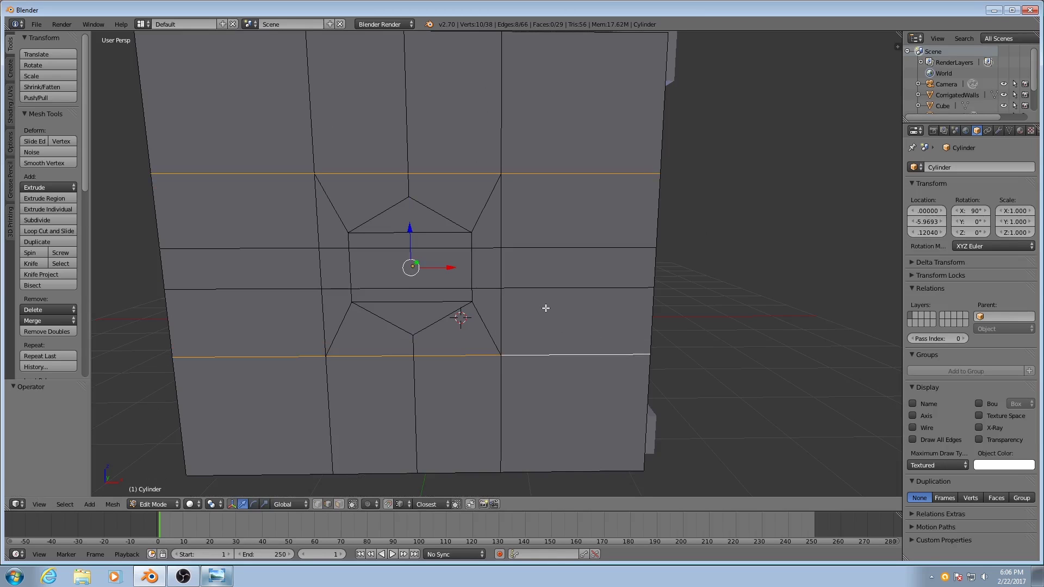
{"action": "key", "text": "s"}
{"action": "key", "text": "z"}
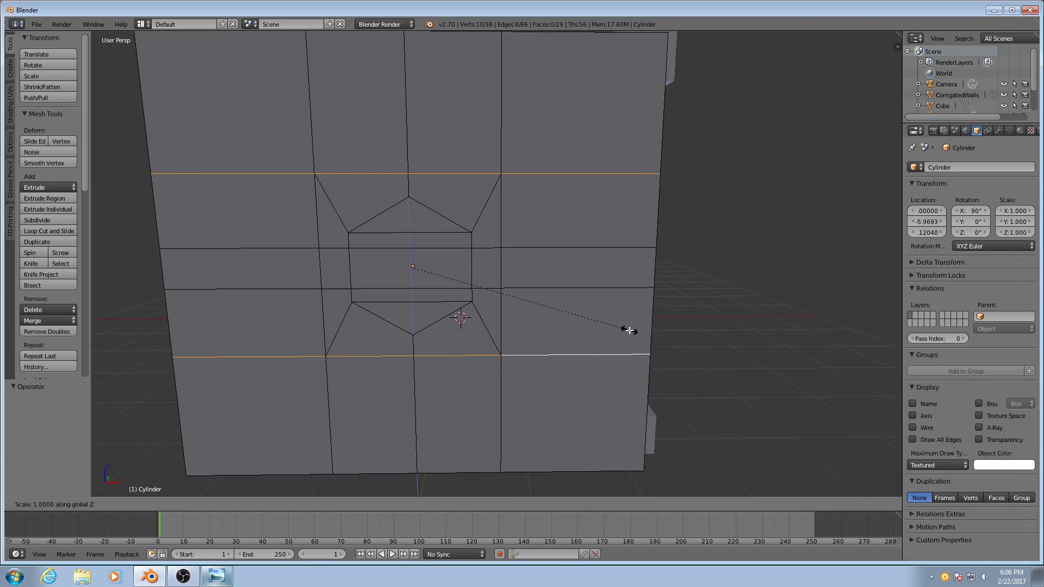
{"action": "left_click", "coordinate": [585, 316]}
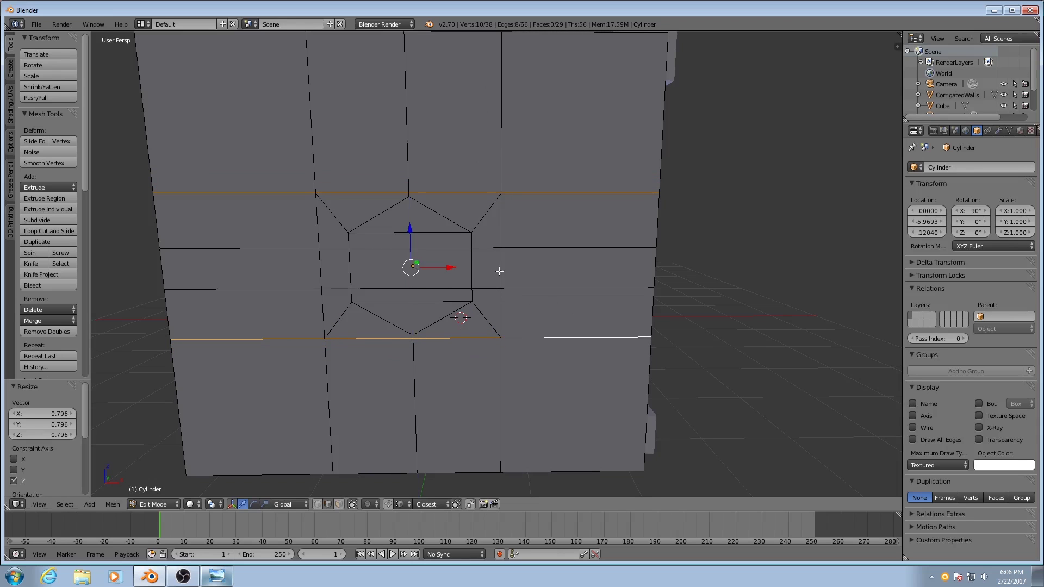
Switch to Windows Photo Viewer to examine the door end in the container reference photo, and return to Blender.
{"action": "scroll", "coordinate": [498, 270], "scroll_direction": "down", "scroll_amount": 5}
{"action": "middle_click_drag", "start_coordinate": [510, 336], "coordinate": [486, 351]}
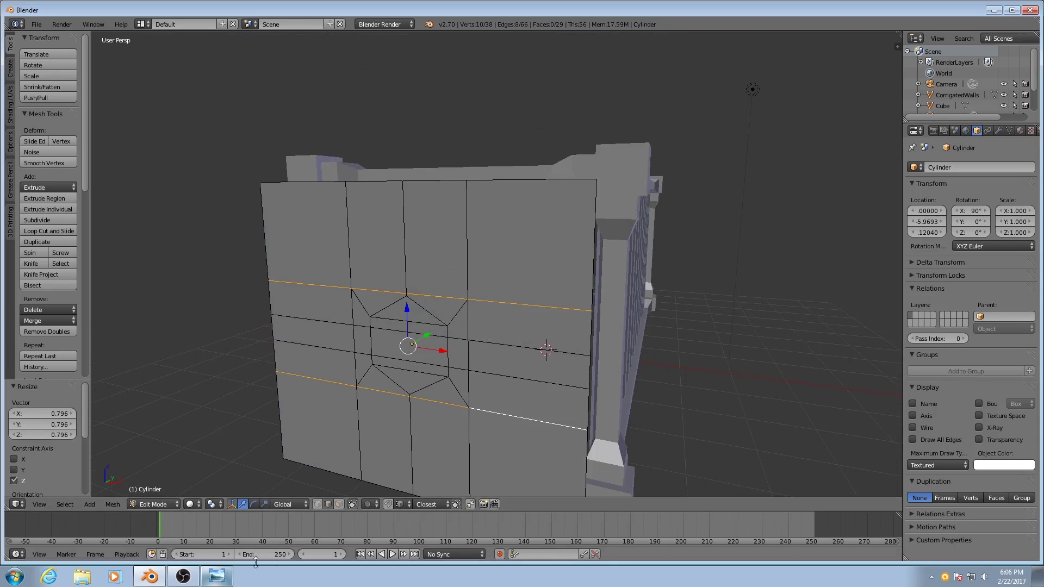
{"action": "left_click", "coordinate": [216, 576]}
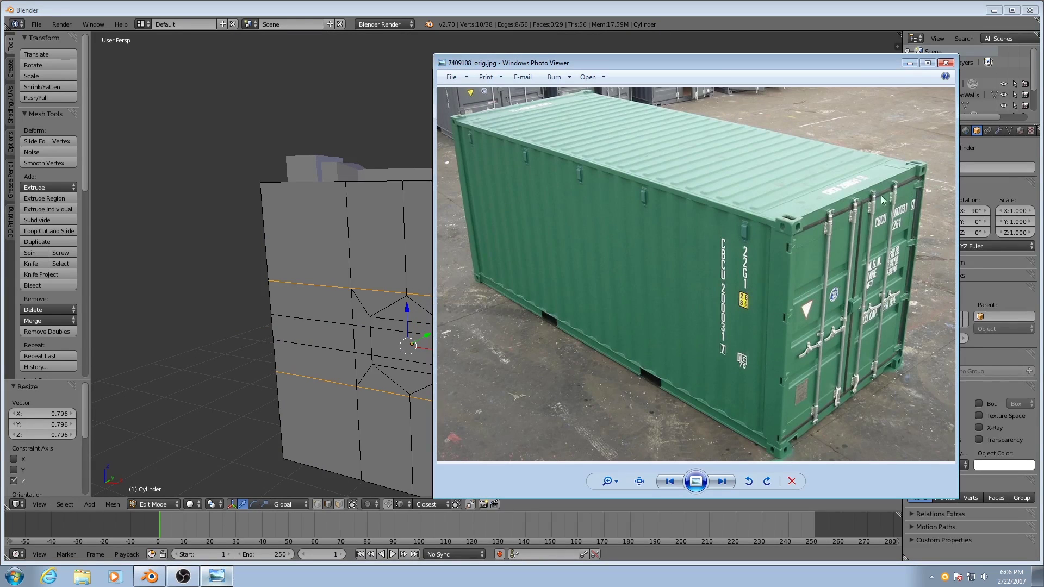
{"action": "key", "text": "alt+Tab"}
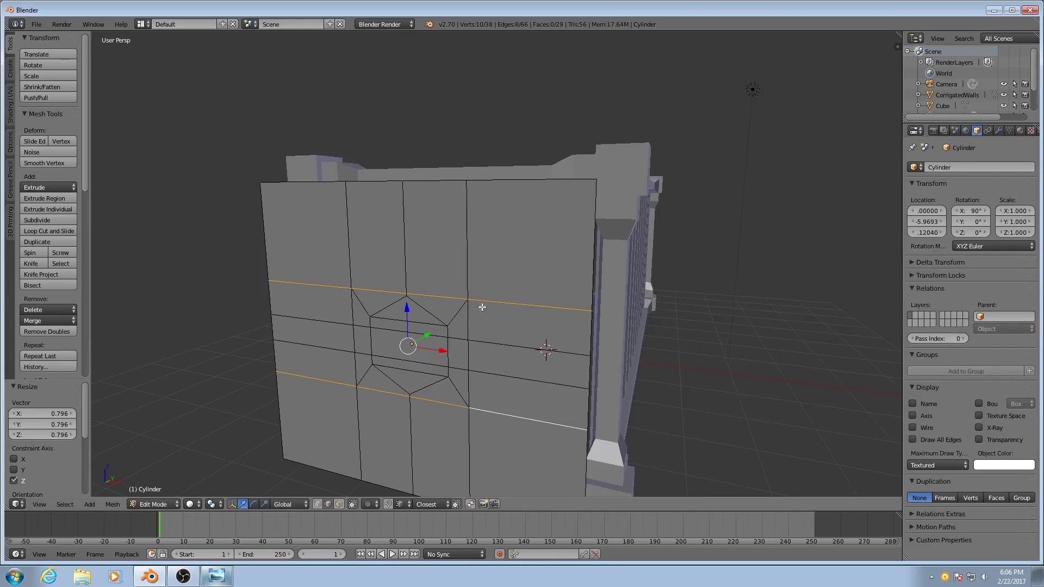
Add centred horizontal loop cuts across the panel's upper and lower sections and select both new loops.
{"action": "middle_click_drag", "start_coordinate": [482, 306], "coordinate": [491, 301]}
{"action": "key", "text": "ctrl+r"}
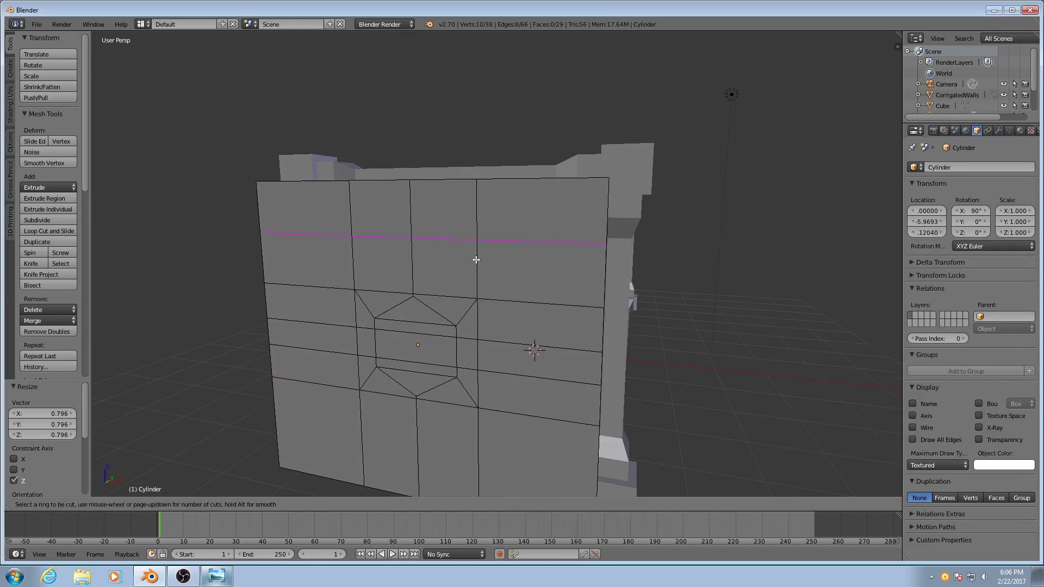
{"action": "left_click", "coordinate": [476, 260]}
{"action": "right_click", "coordinate": [475, 260]}
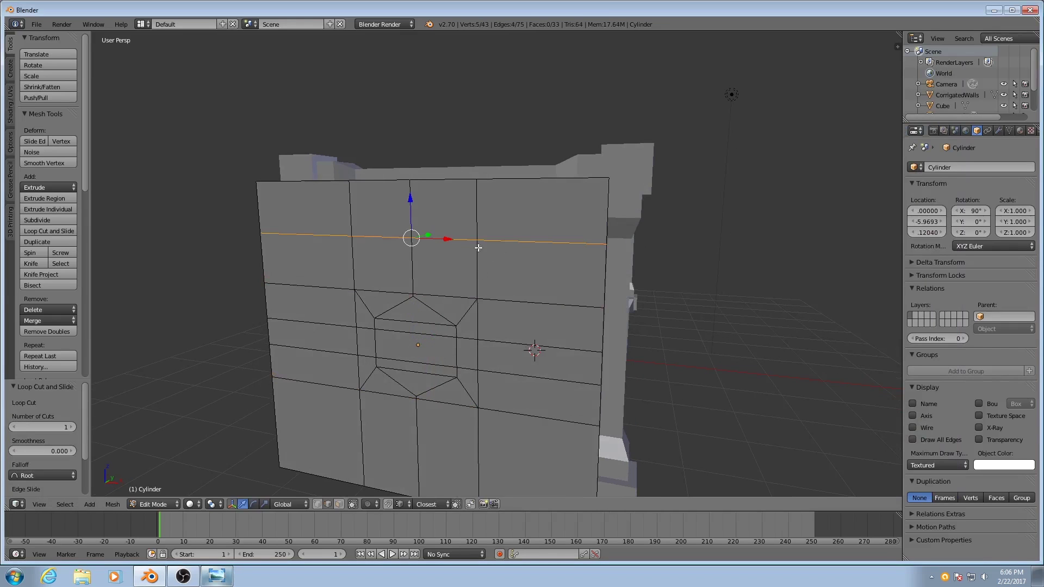
{"action": "key", "text": "ctrl+r"}
{"action": "left_click", "coordinate": [480, 447]}
{"action": "right_click", "coordinate": [480, 448]}
{"action": "right_click", "coordinate": [445, 239], "text": "alt+shift"}
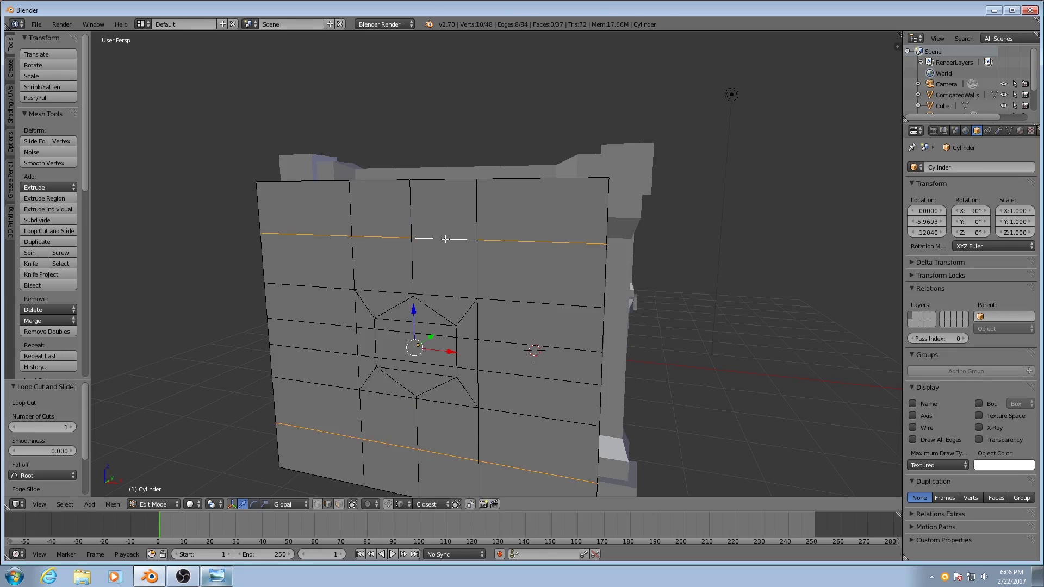
Try scaling the two new horizontal edge loops to 0.889 along X.
{"action": "key", "text": "s"}
{"action": "key", "text": "x"}
{"action": "left_click", "coordinate": [606, 409]}
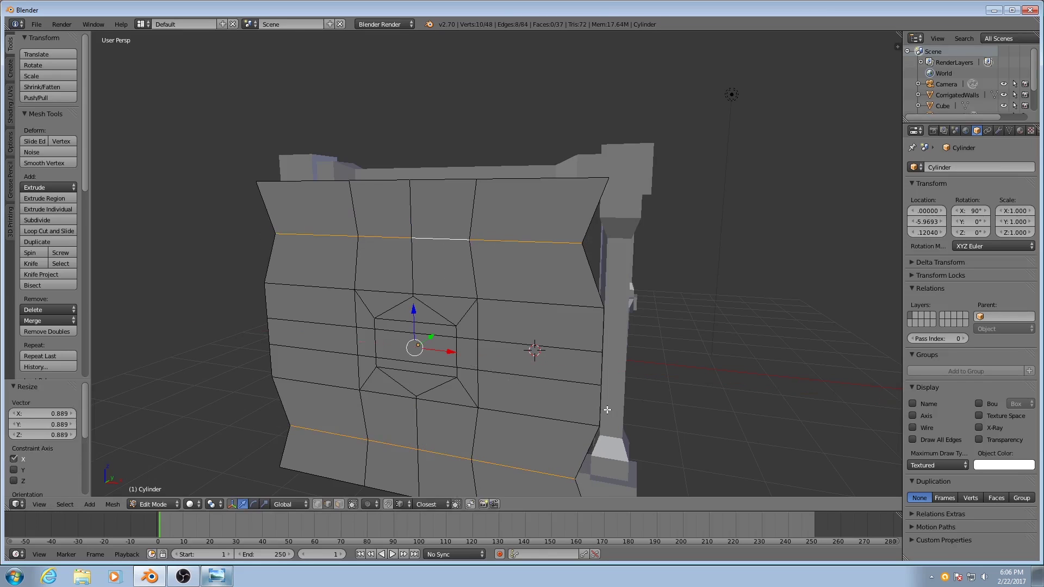
{"action": "key", "text": "ctrl+z"}
Scale the two new horizontal edge loops to 0.831 along Z and bevel them into bands with an offset of 0.157.
{"action": "key", "text": "s"}
{"action": "key", "text": "z"}
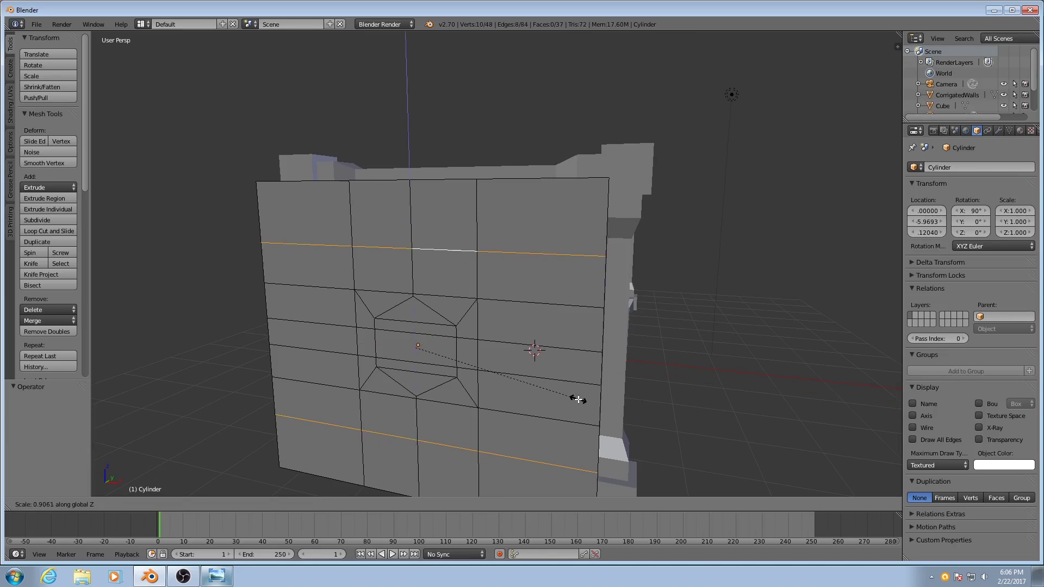
{"action": "left_click", "coordinate": [563, 393]}
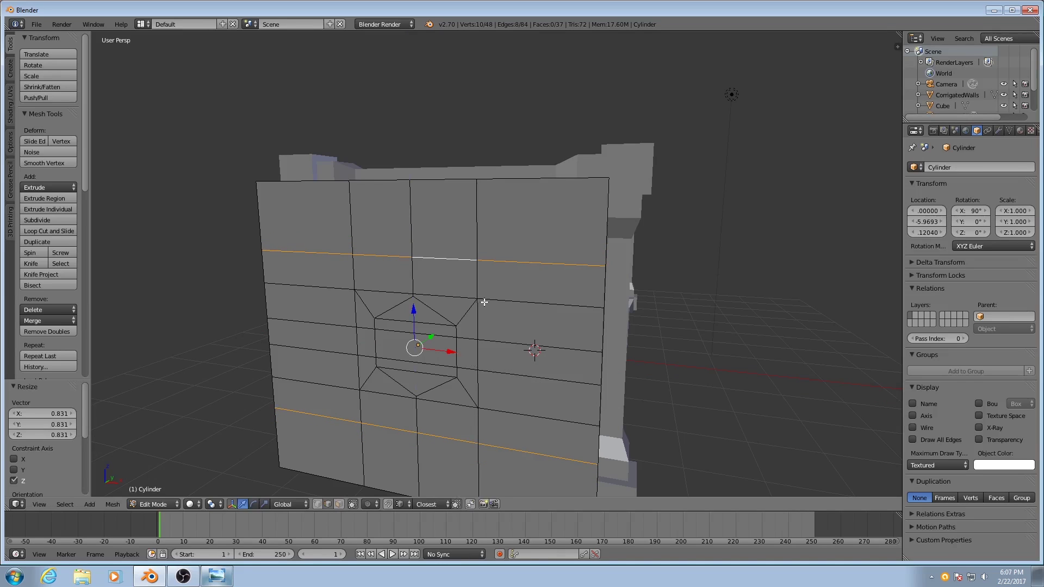
{"action": "key", "text": "ctrl+b"}
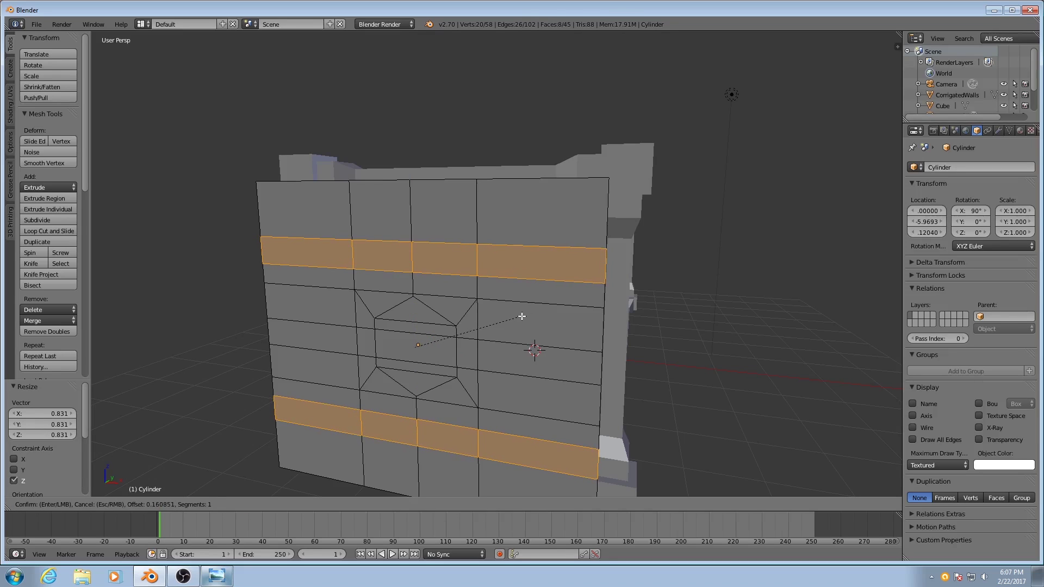
{"action": "left_click", "coordinate": [521, 315]}
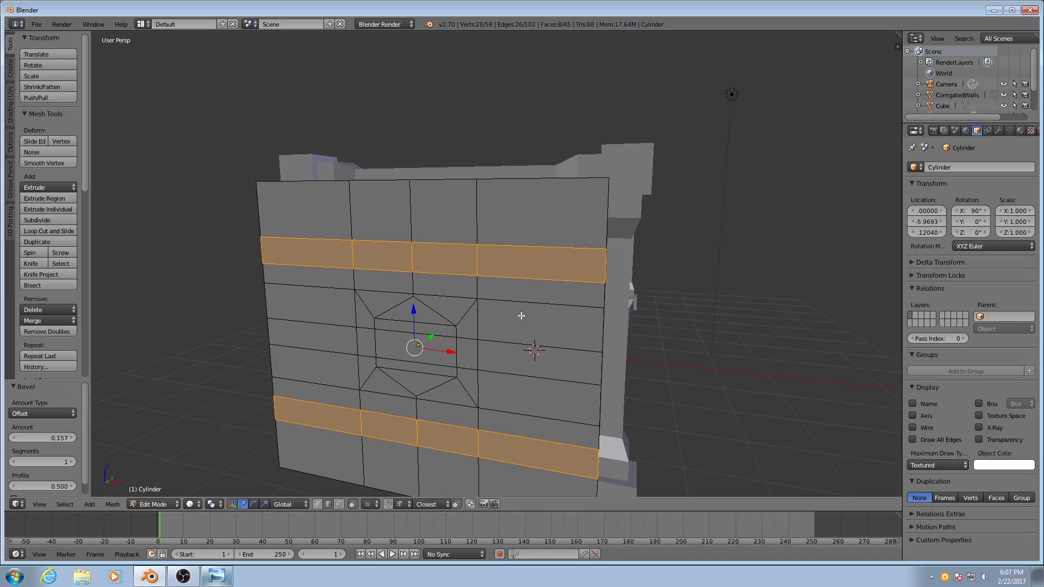
{"action": "middle_click_drag", "start_coordinate": [517, 311], "coordinate": [362, 448]}
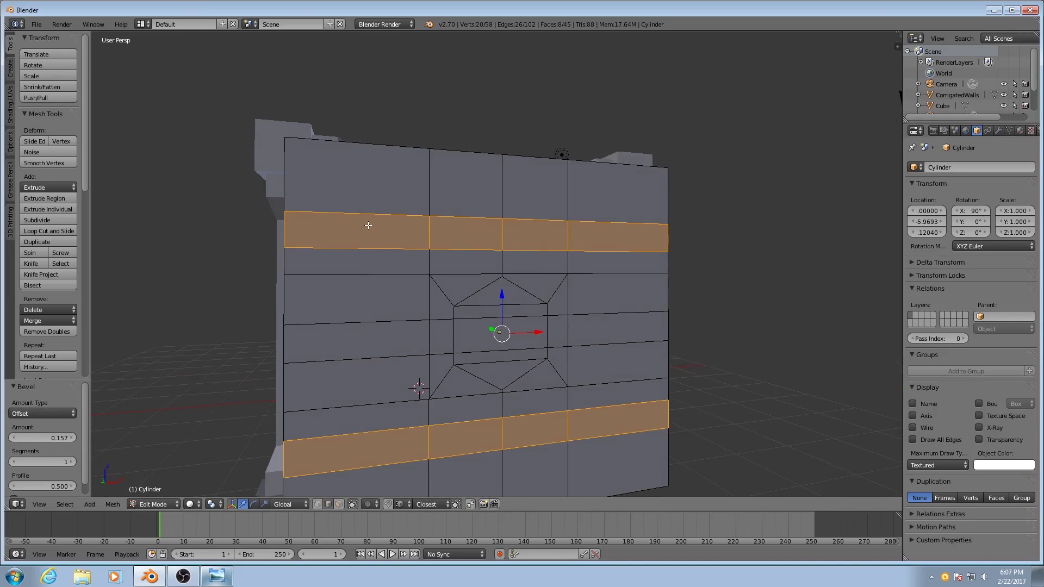